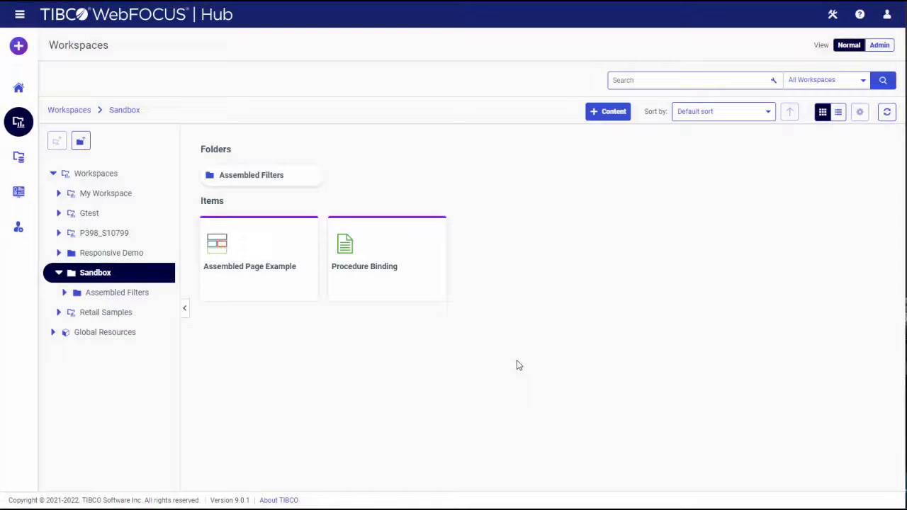
- Run the Assembled Page Example and browse the country, province and city dropdown lists
click(267, 256)
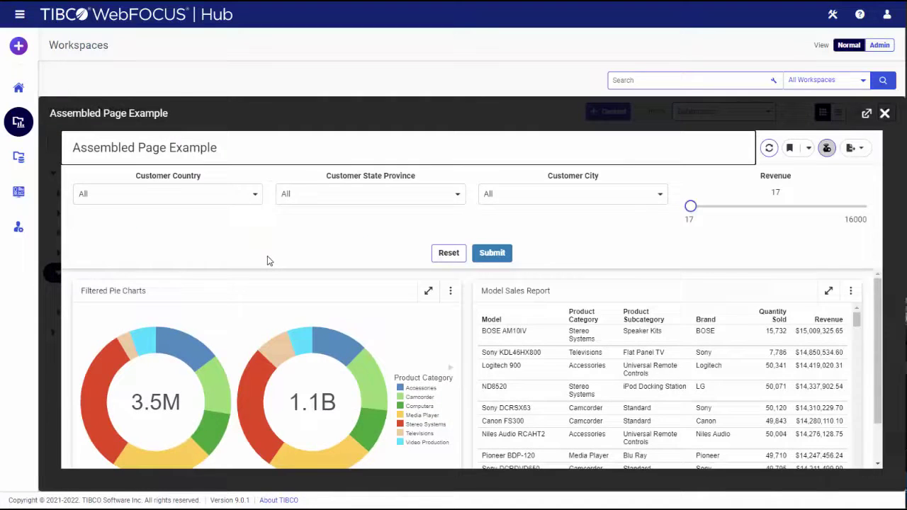
click(255, 194)
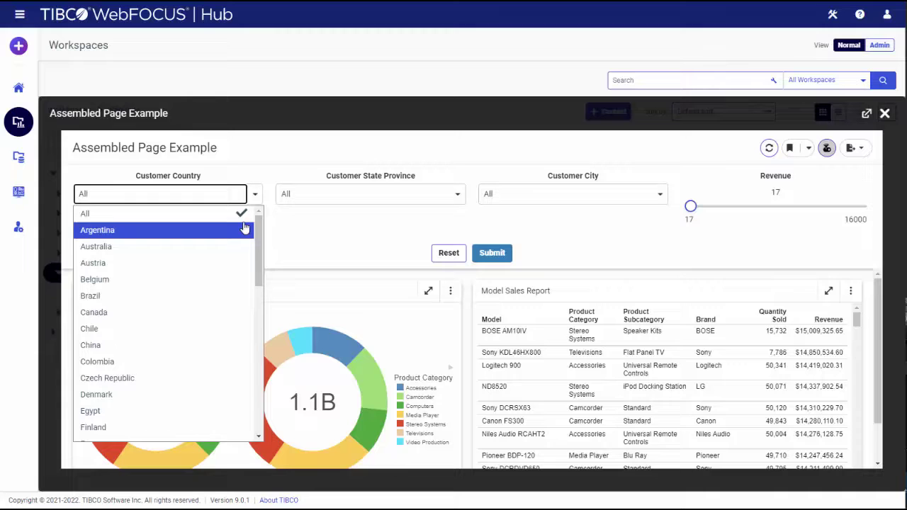
click(458, 194)
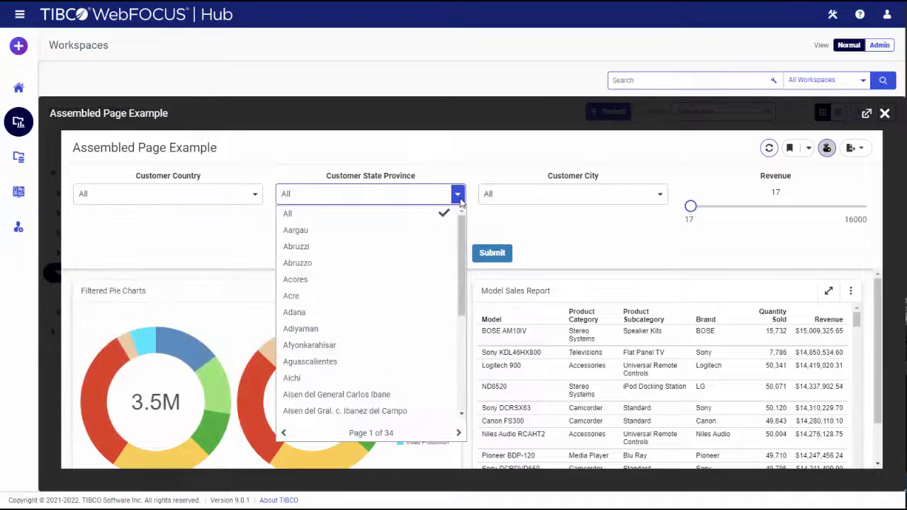
click(459, 199)
click(657, 198)
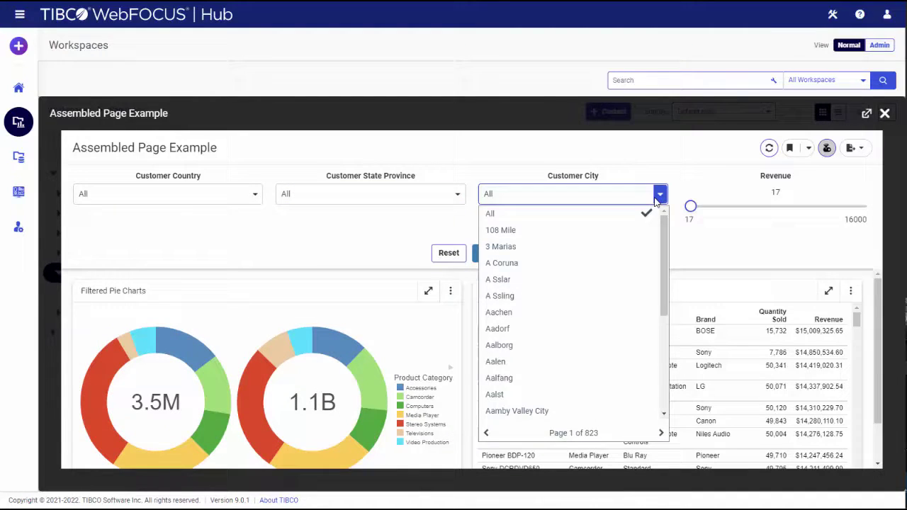
click(656, 196)
- Raise the minimum revenue to 5403 and submit, then reset and reload without filters
click(748, 206)
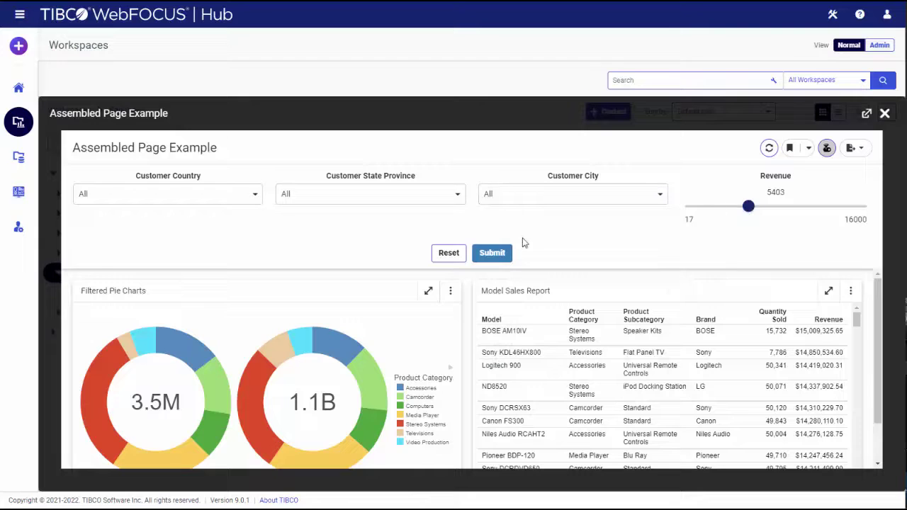
click(504, 257)
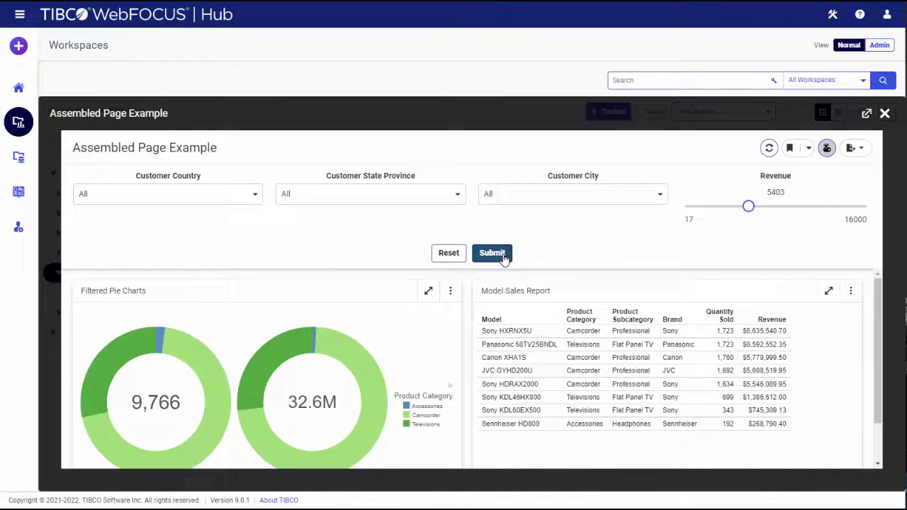
click(447, 257)
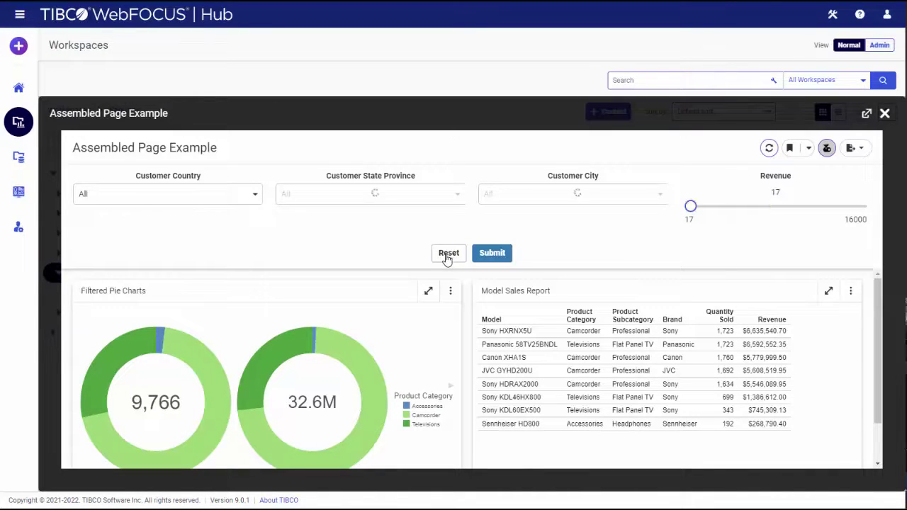
click(492, 258)
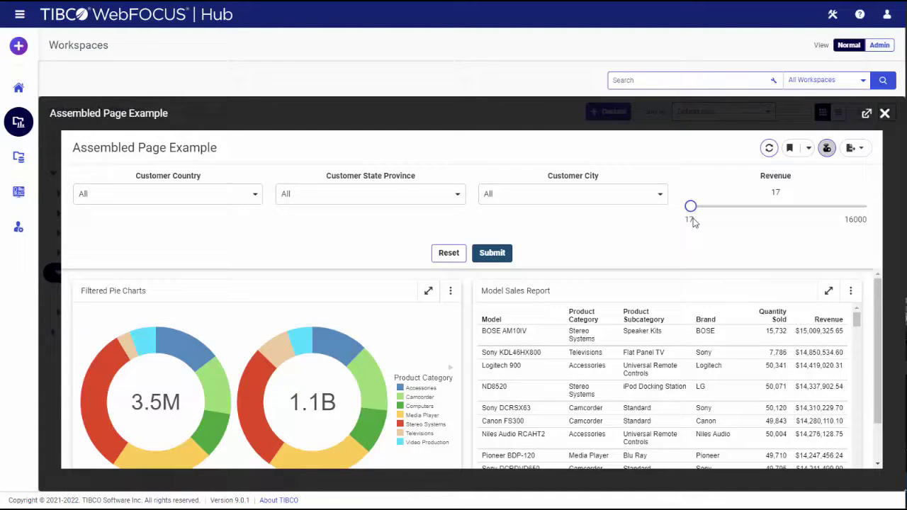
- Close the running page and place Filtered Pie Charts from Assembled Filters onto a new page
click(885, 113)
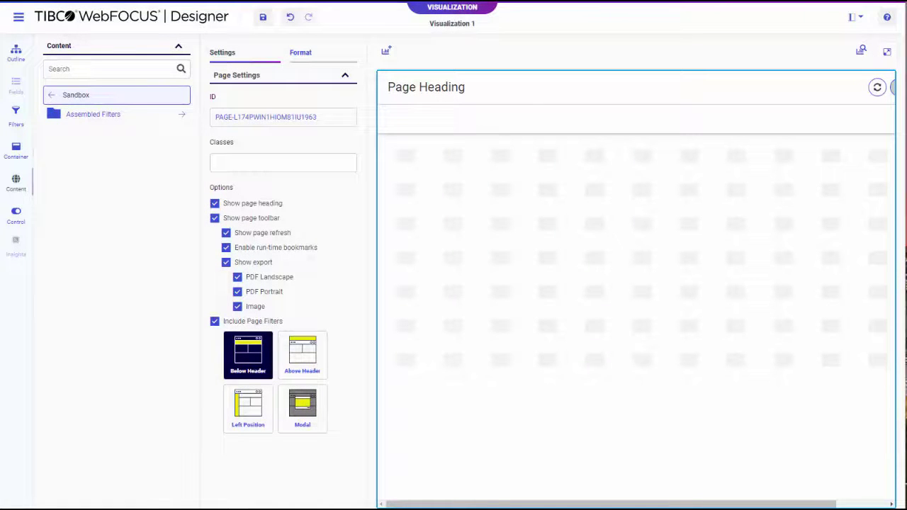
click(87, 116)
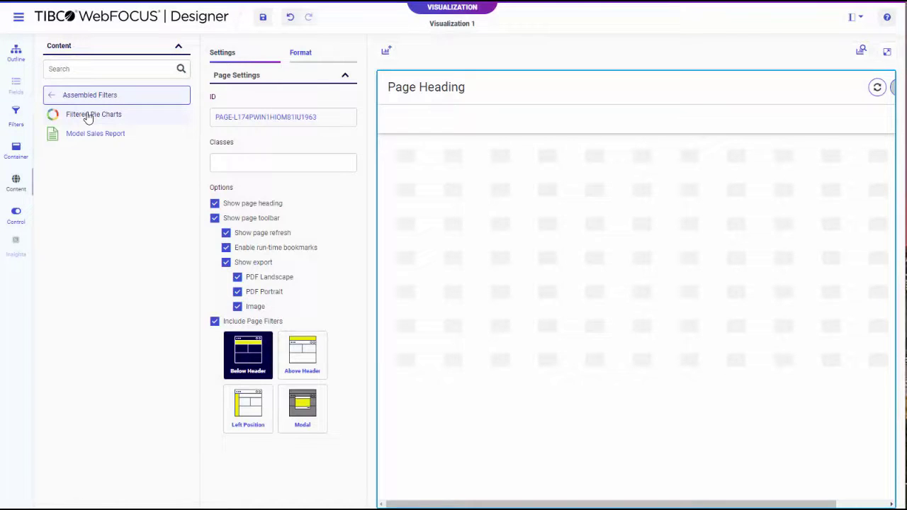
drag(88, 117, 407, 182)
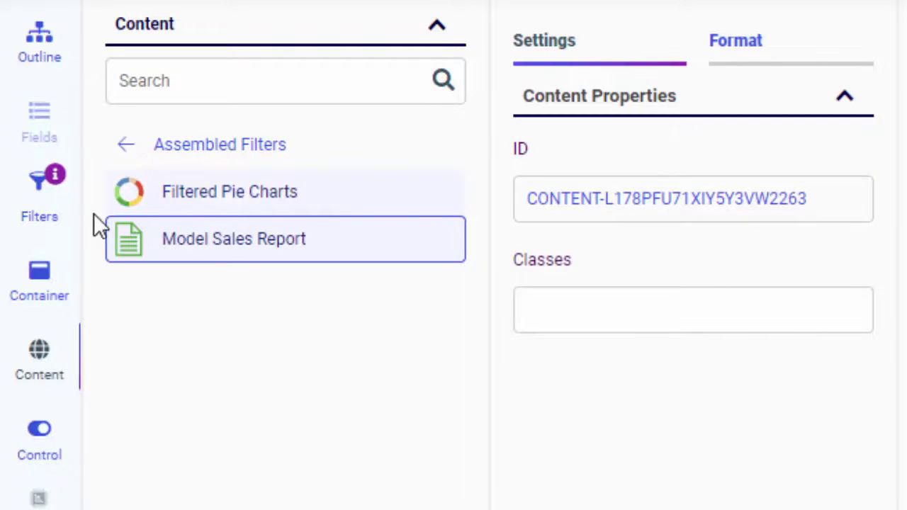
- Show the available filters list and select the Sale Year filter
click(41, 221)
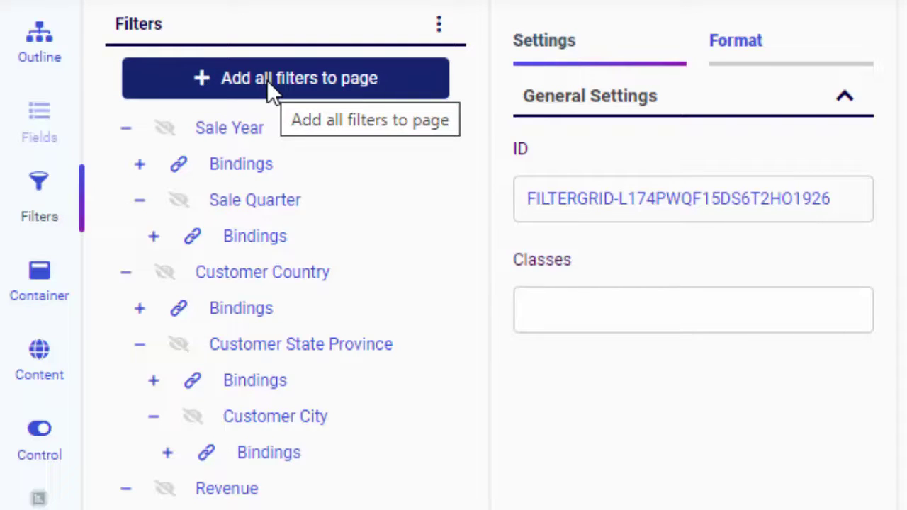
click(255, 127)
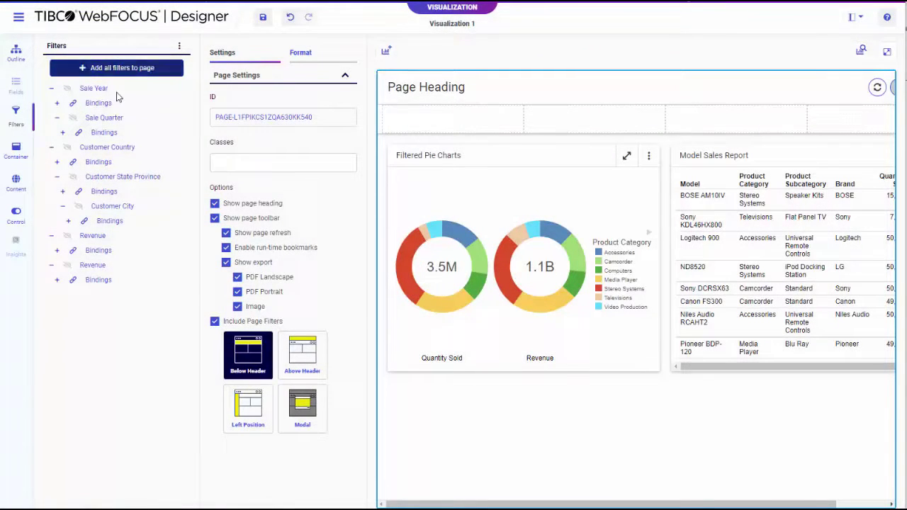
- Add Customer Country, Customer State Province and Customer City dropdowns to the page's filter row
click(123, 151)
click(133, 166)
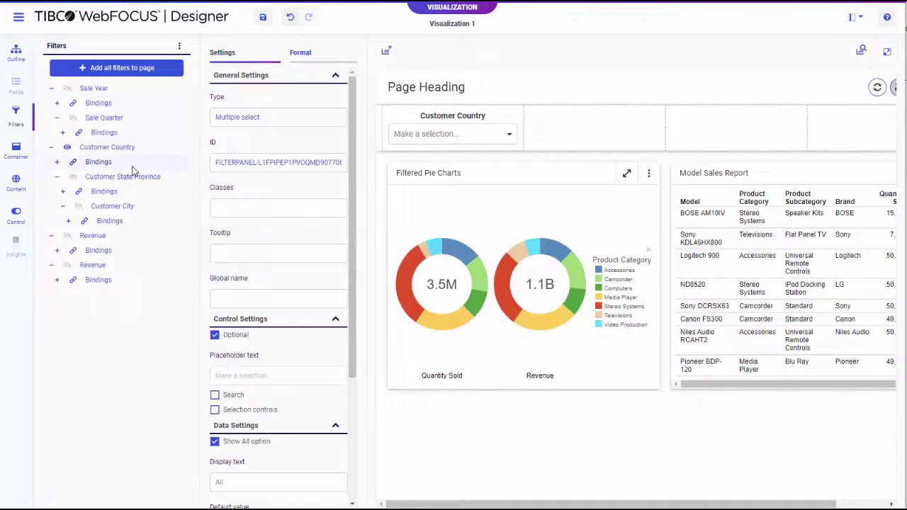
click(125, 179)
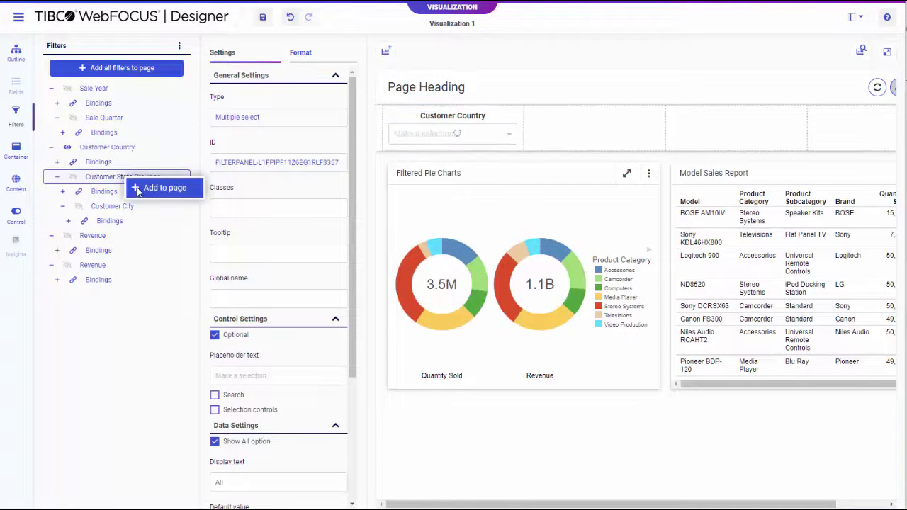
click(138, 190)
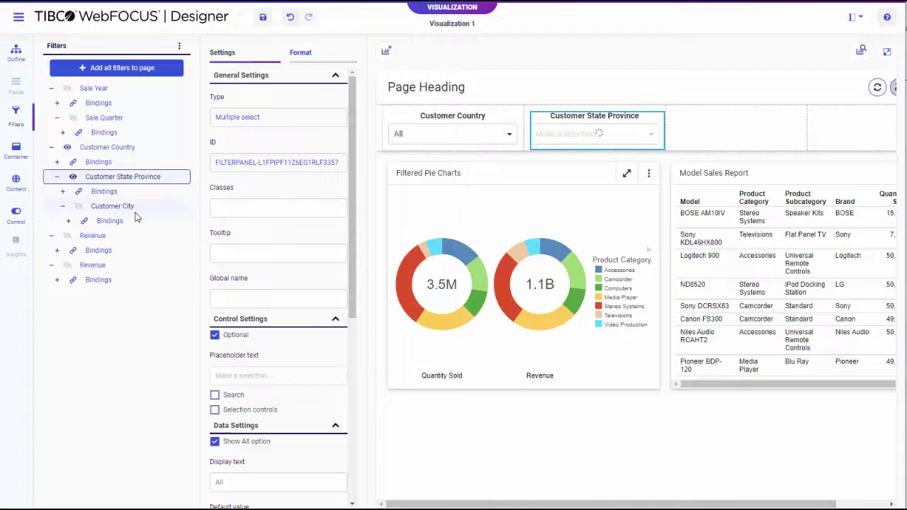
click(135, 211)
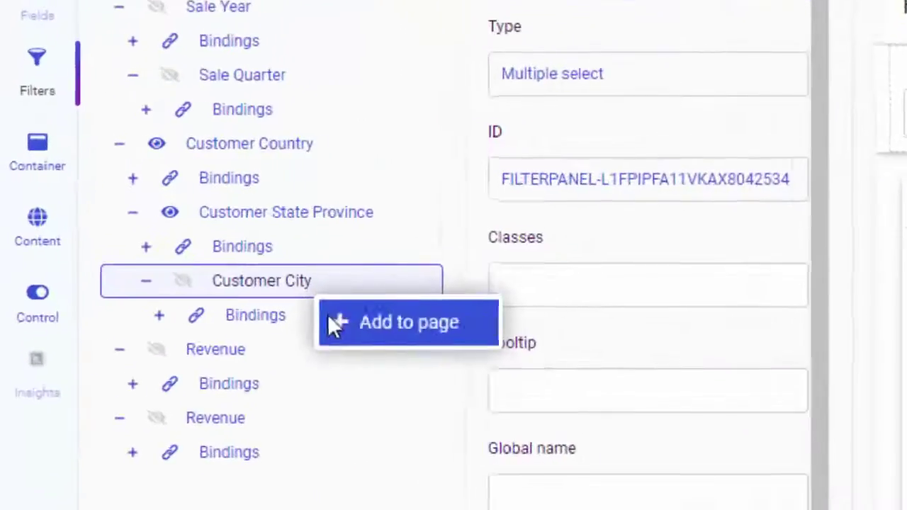
click(143, 224)
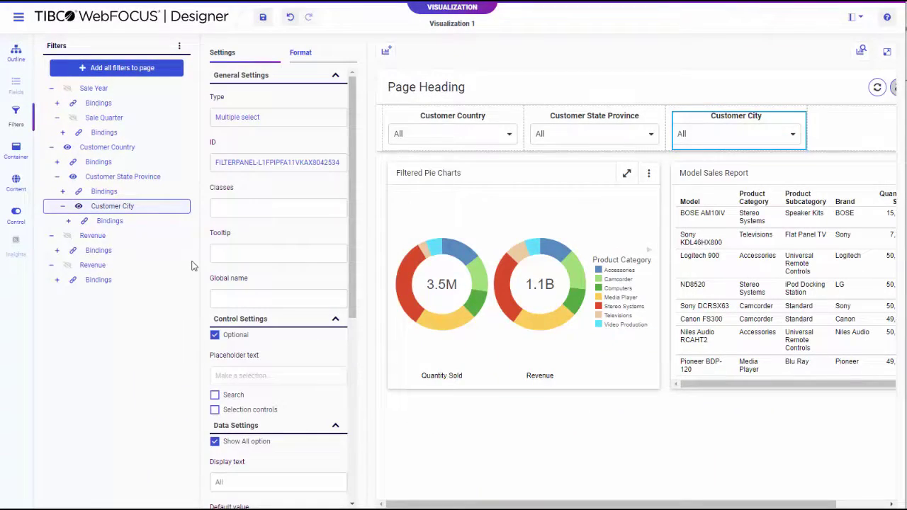
- Set Customer Country to Canada and check which provinces the State Province dropdown now offers
click(444, 133)
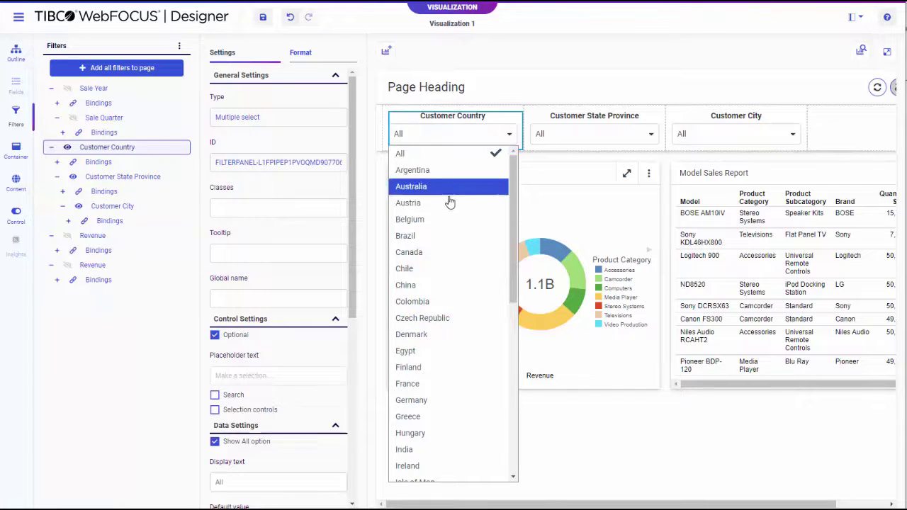
click(449, 257)
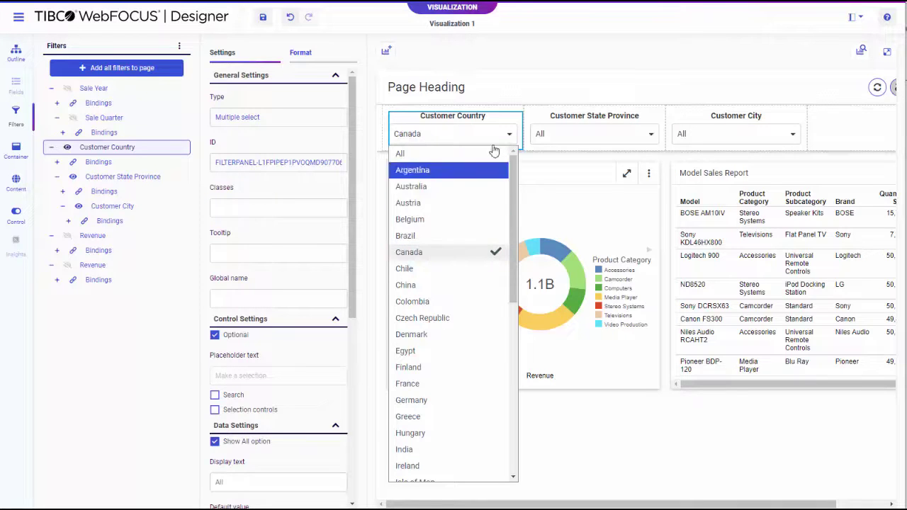
click(537, 113)
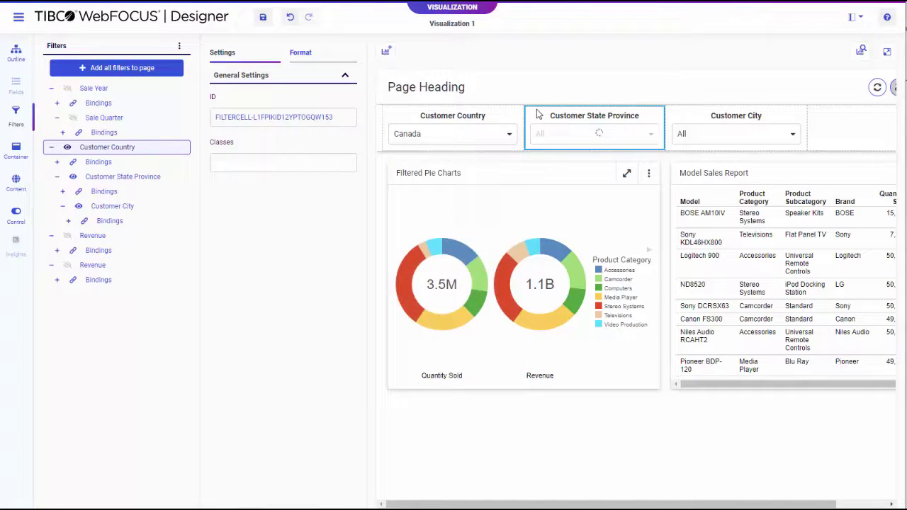
click(558, 138)
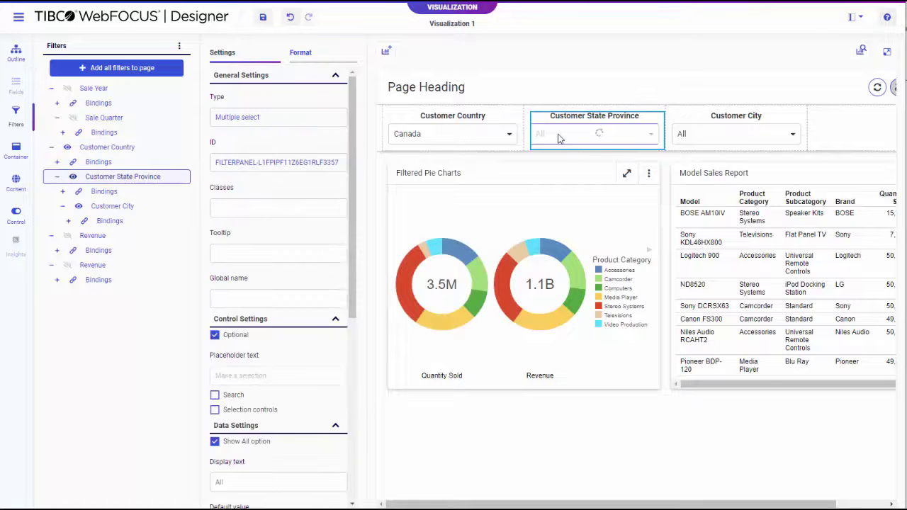
click(558, 139)
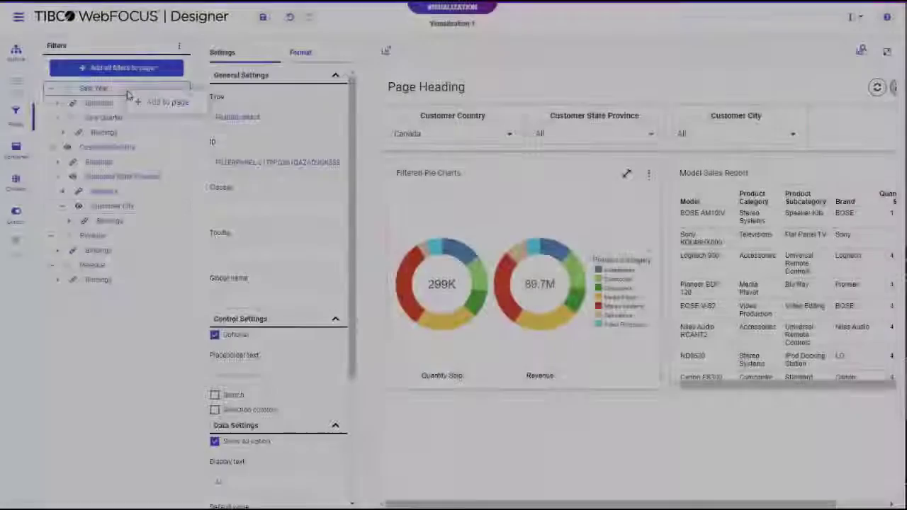
- Drag Sale Year onto the page and reposition Sale Quarter so it nests under Sale Year
drag(126, 103, 149, 134)
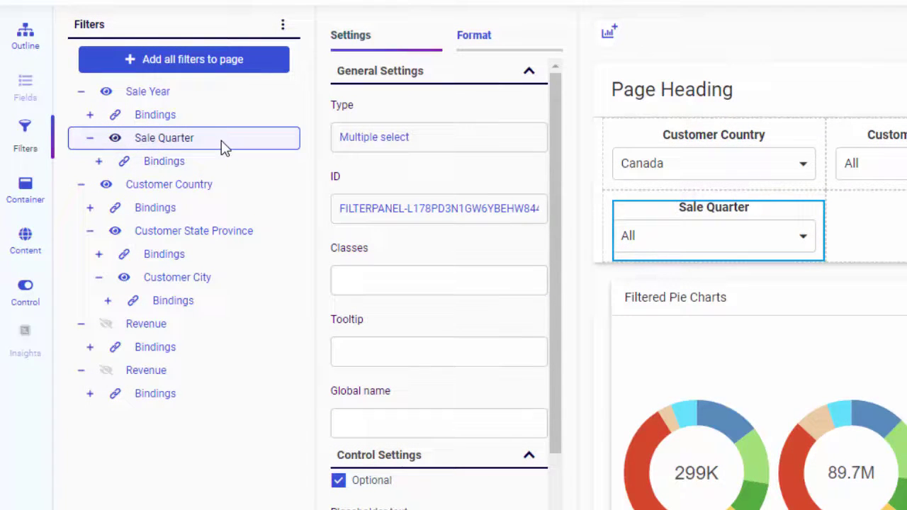
drag(221, 140, 201, 239)
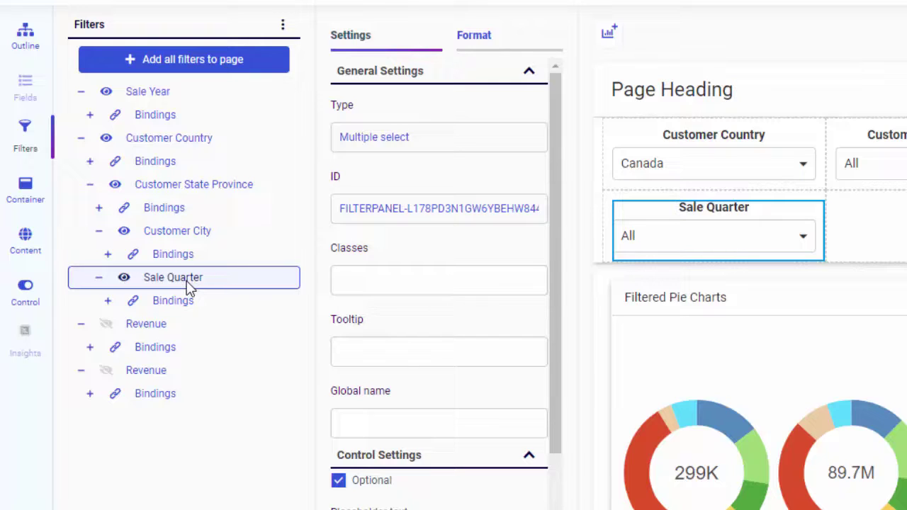
drag(188, 285, 191, 86)
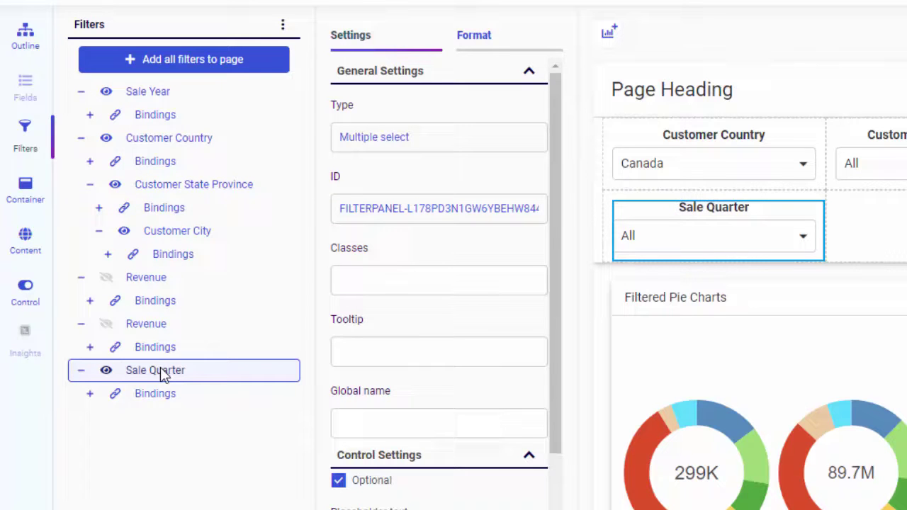
drag(163, 371, 174, 100)
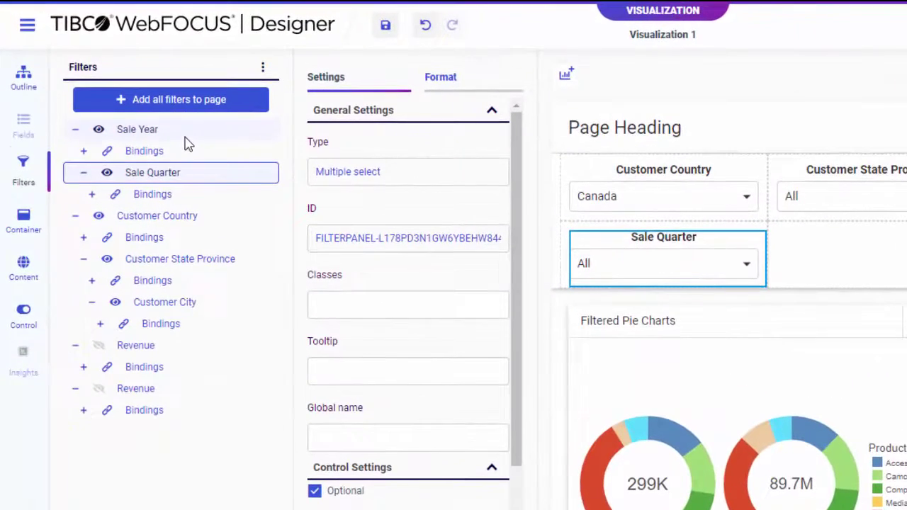
- Add a grid container below the pie charts holding Sale Year and Sale Quarter side by side
click(23, 222)
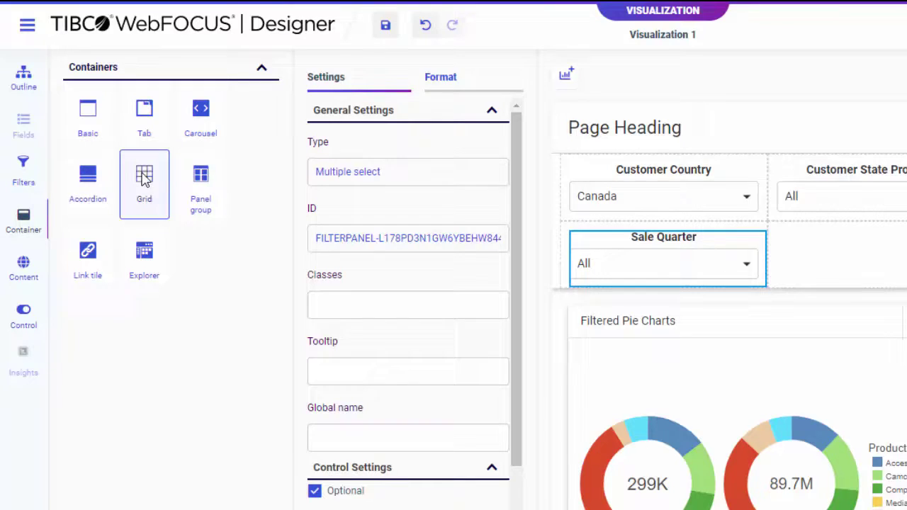
drag(144, 178, 504, 250)
drag(461, 229, 563, 294)
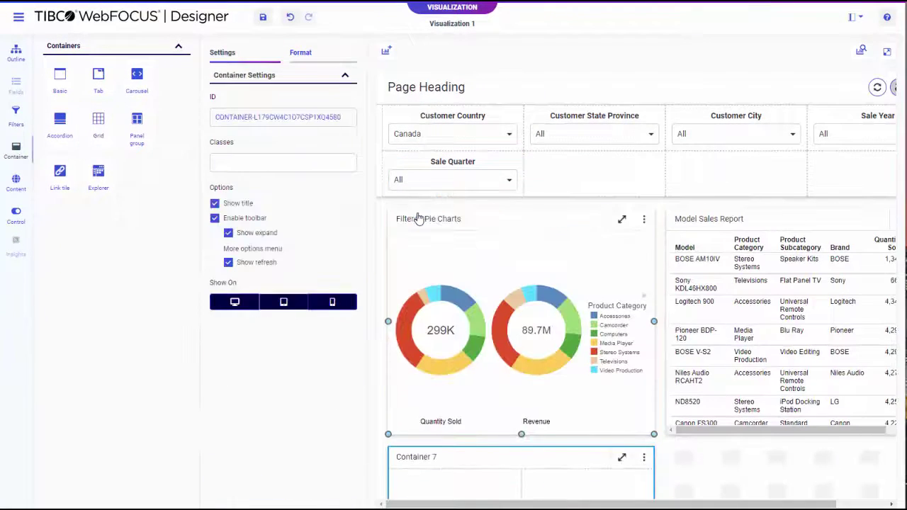
scroll(494, 394, down, 3)
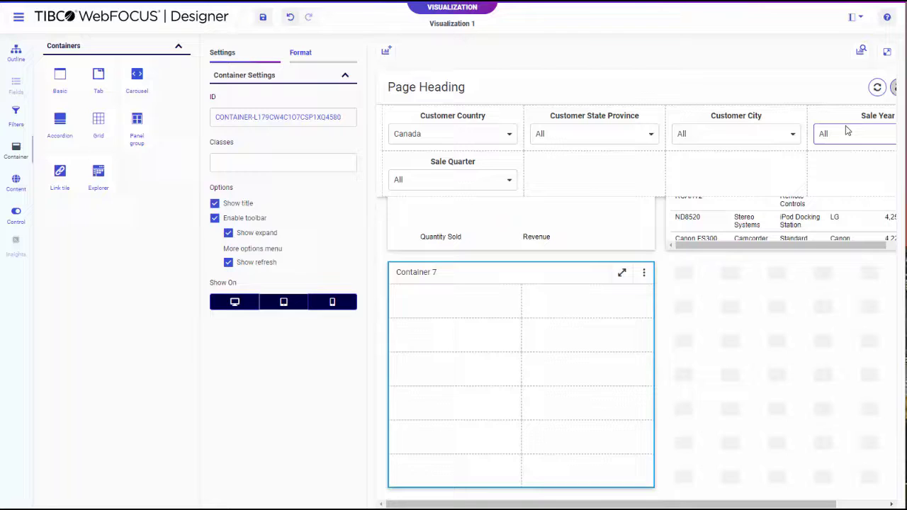
drag(846, 122, 464, 316)
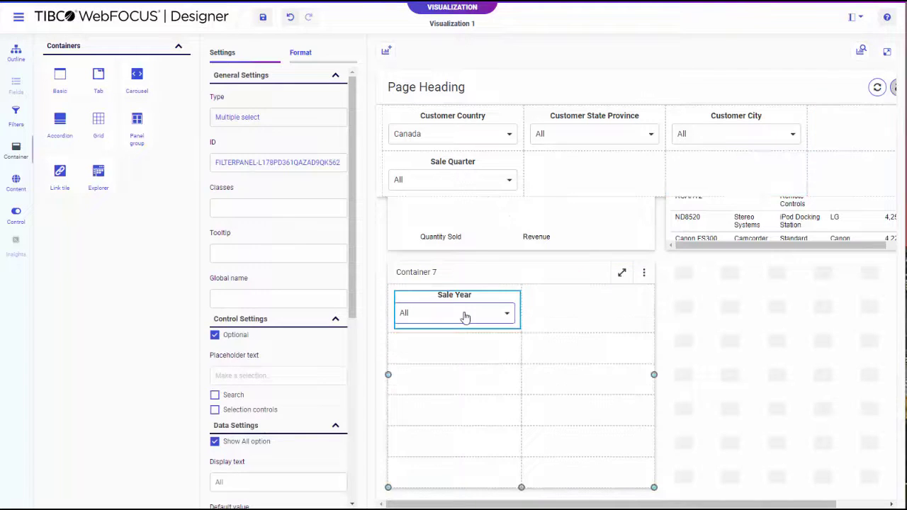
drag(438, 163, 573, 305)
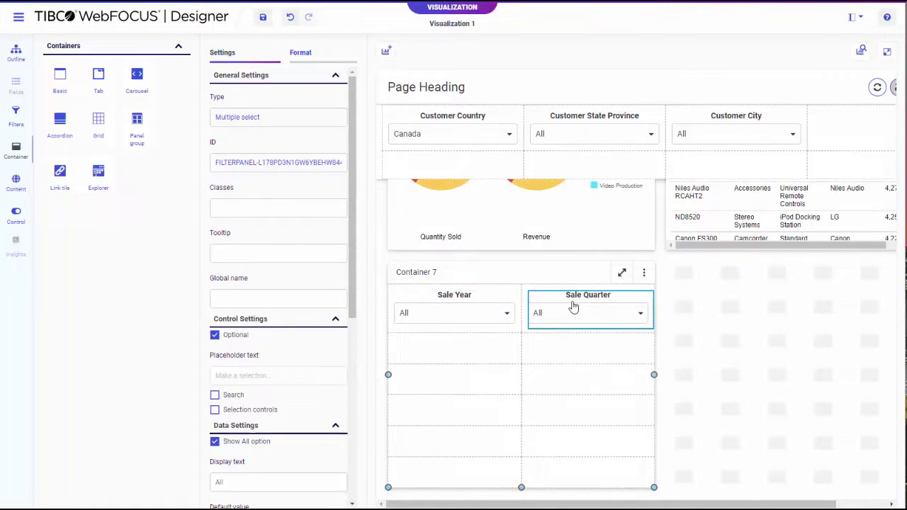
- Move Container 7 toward the top of the page, then delete it
drag(521, 281, 616, 25)
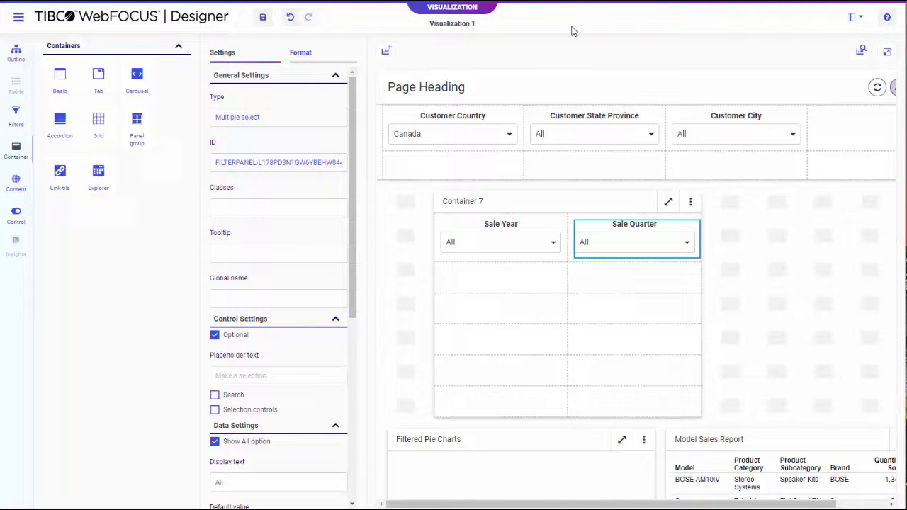
click(504, 194)
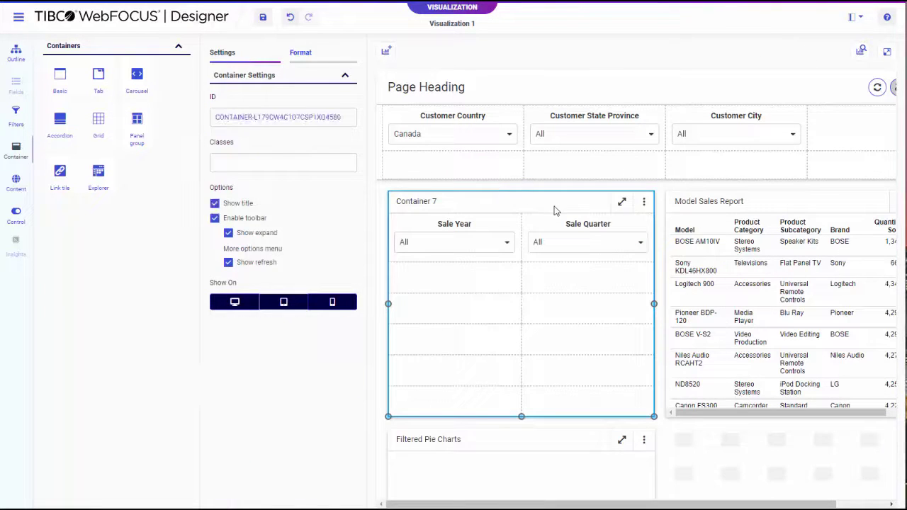
right_click(528, 206)
click(580, 271)
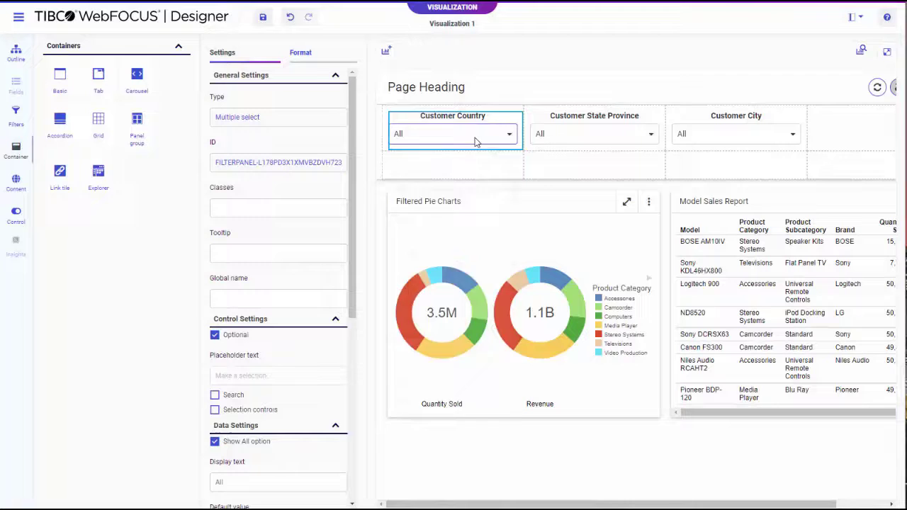
- Filter the page to Canada, Alberta and Acme so the charts show 26 and 8,096
click(476, 139)
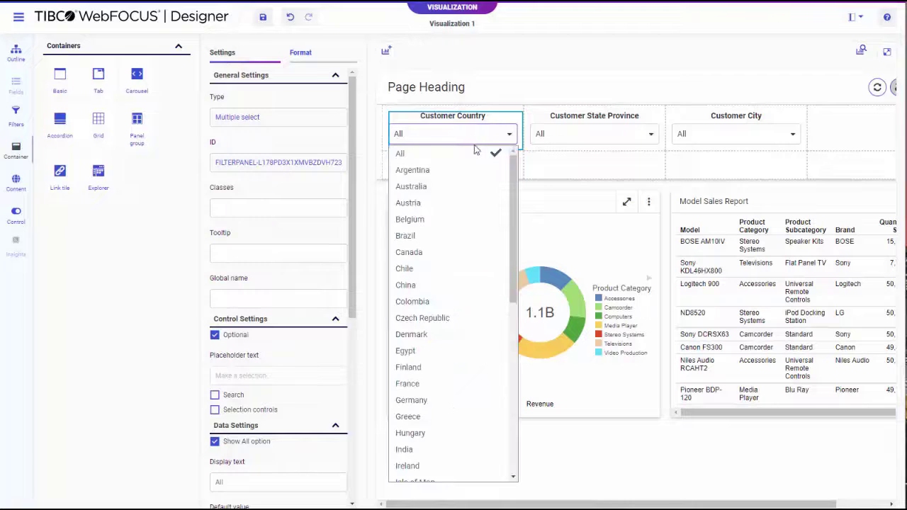
click(477, 255)
click(594, 136)
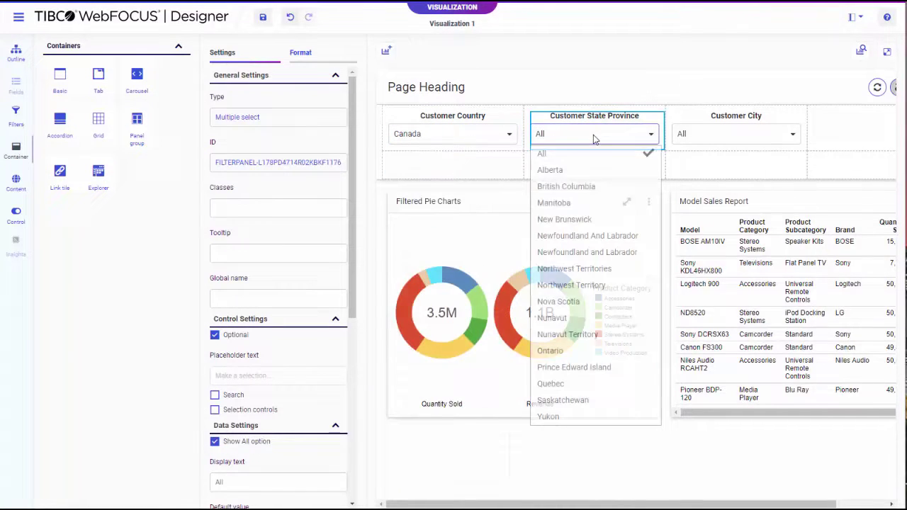
click(567, 170)
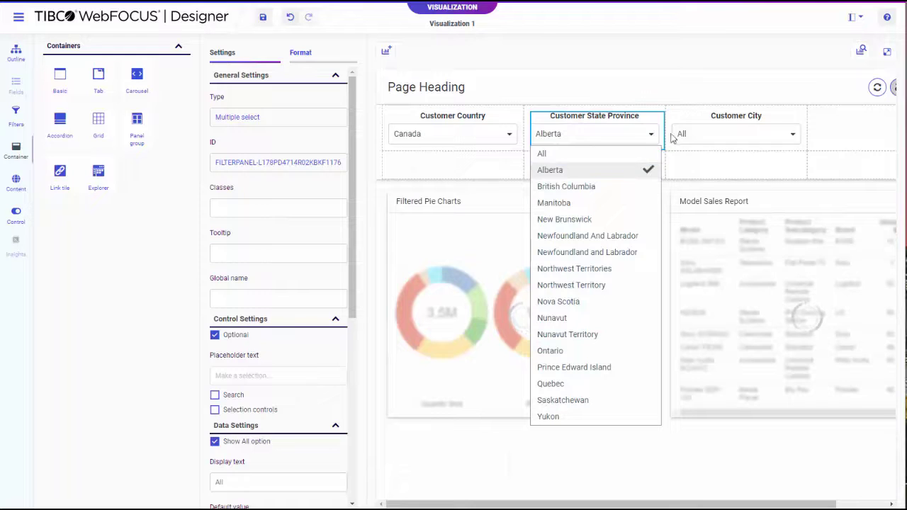
click(708, 141)
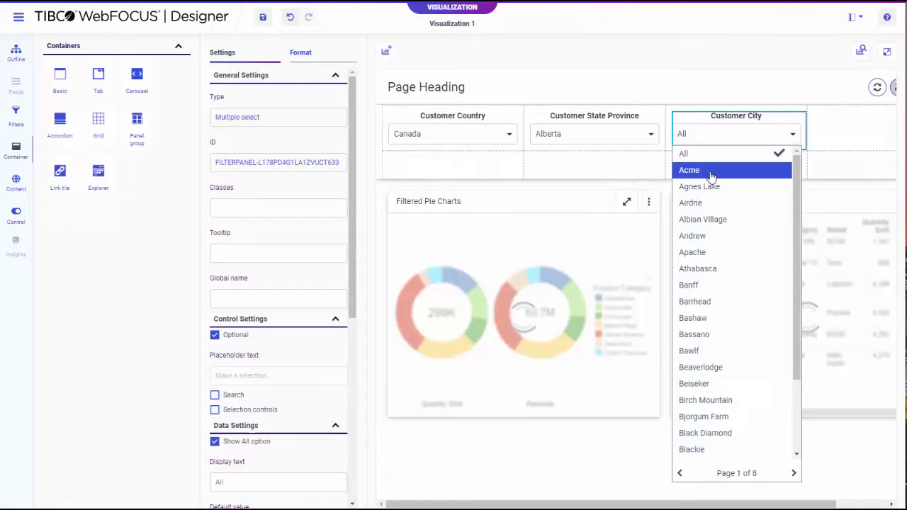
click(711, 170)
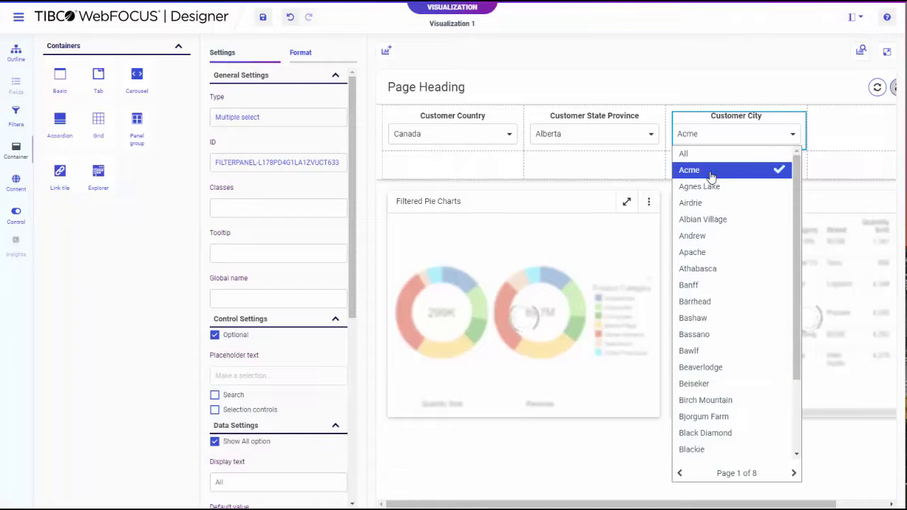
click(629, 175)
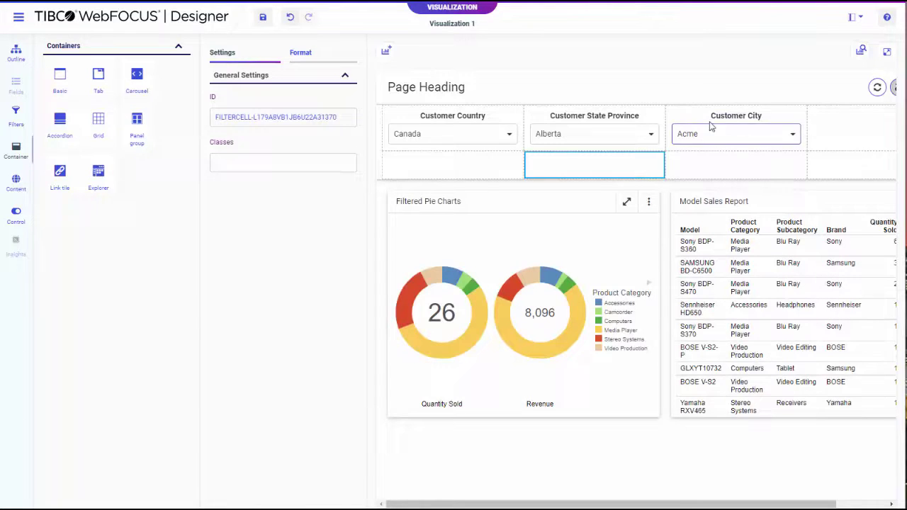
- Give Customer Country a Canada default value and preview the page in run mode
click(886, 52)
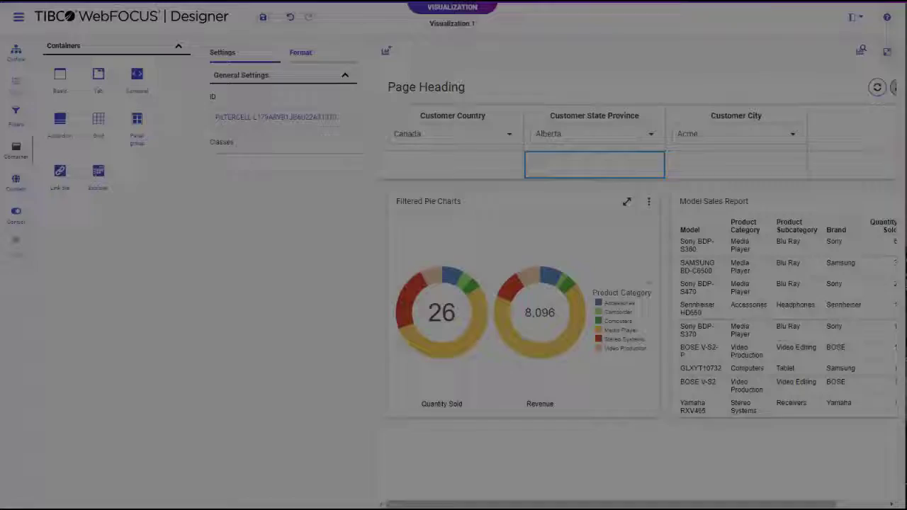
click(417, 127)
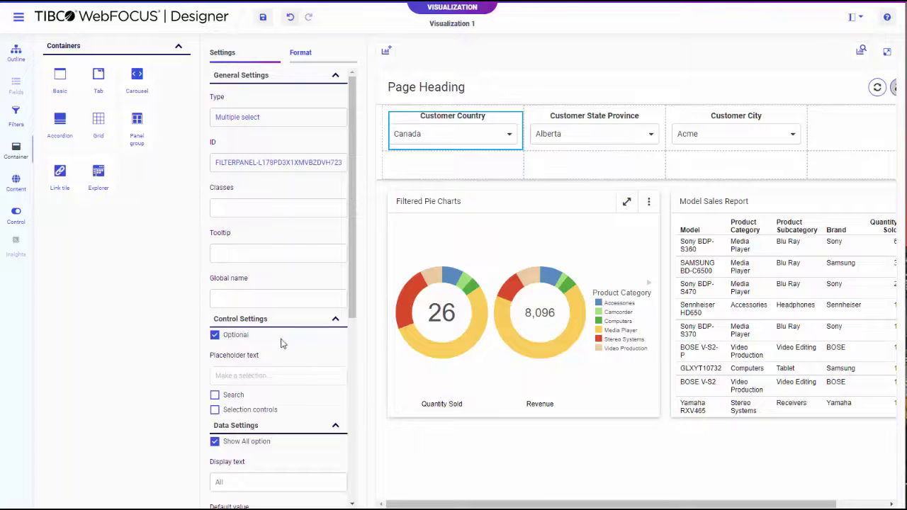
scroll(281, 354, down, 3)
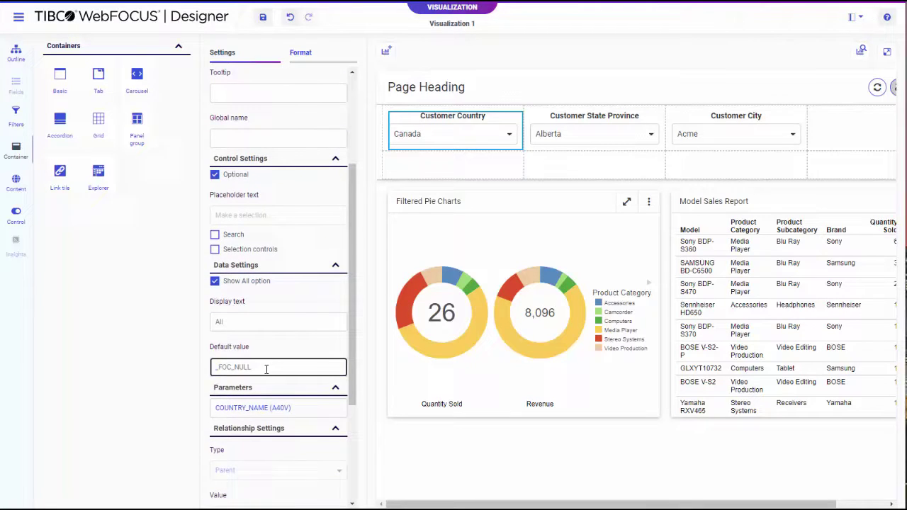
text(Canada)
click(292, 327)
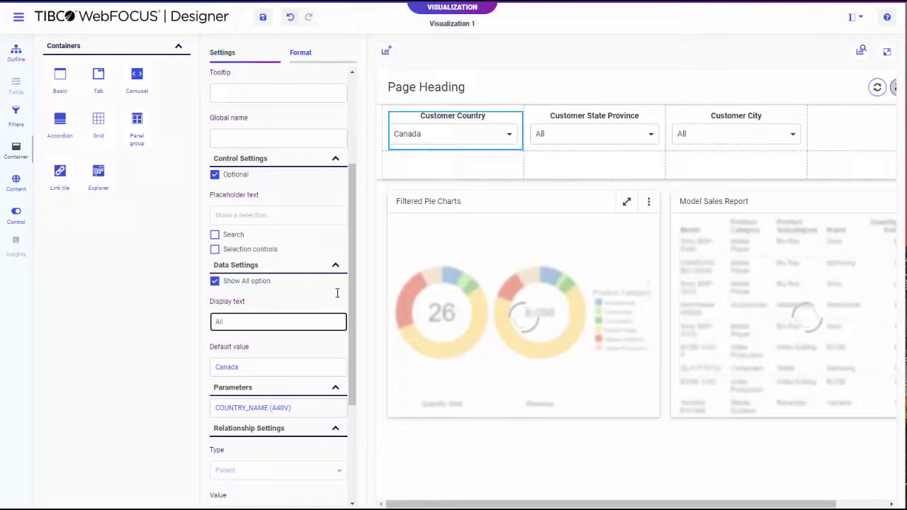
click(886, 52)
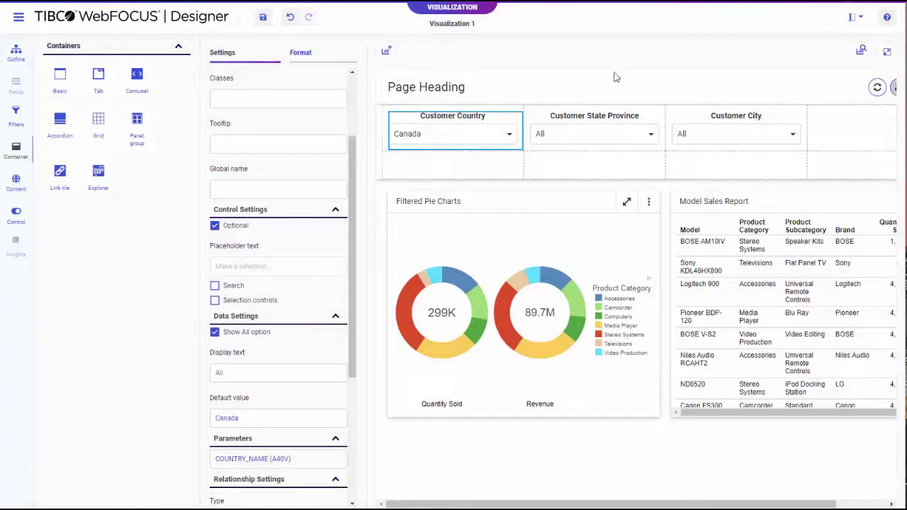
- Reset Customer Country to All and delete its Canada default value
click(510, 136)
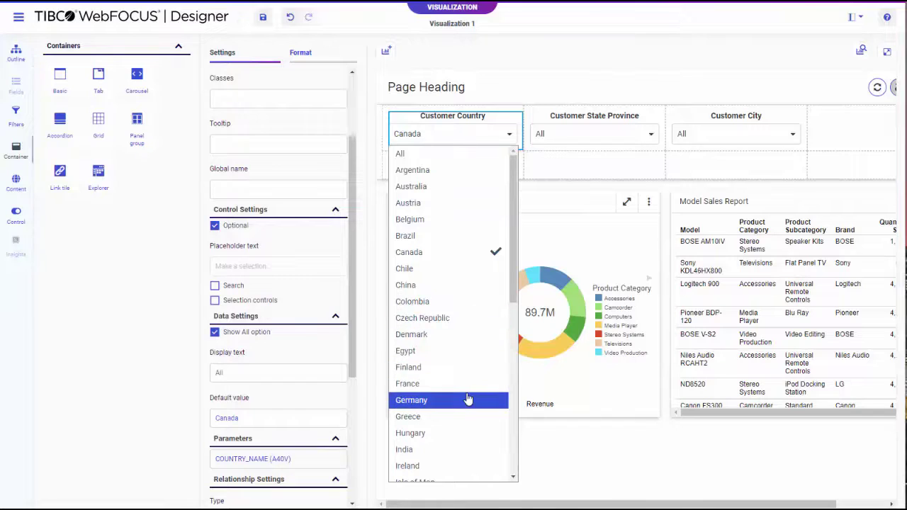
click(450, 161)
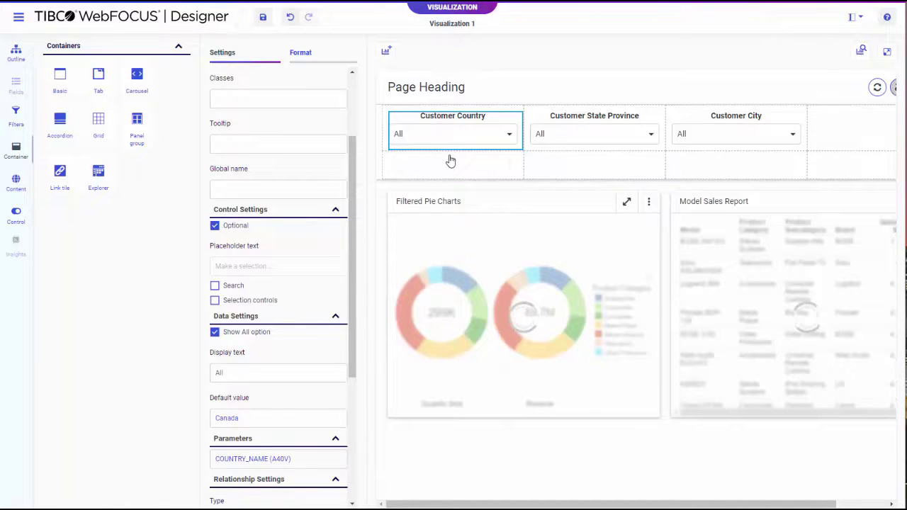
click(265, 417)
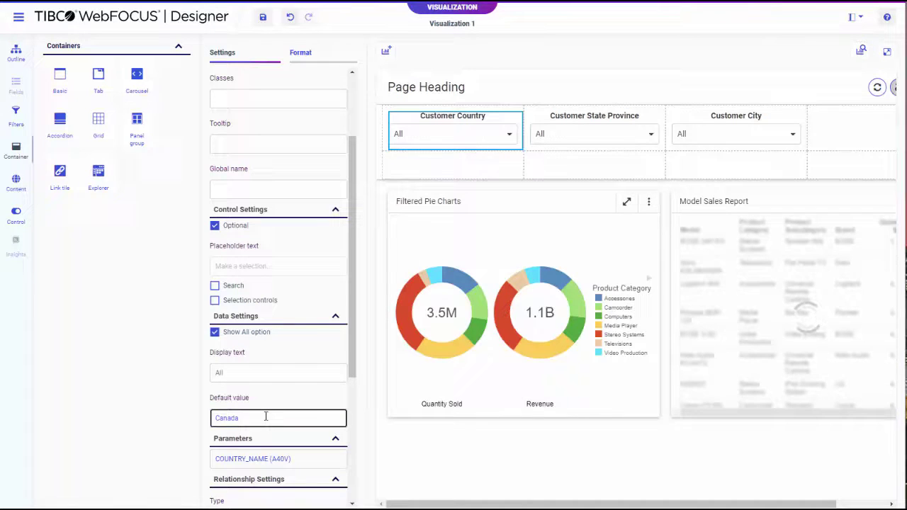
key(BackSpace)
key(BackSpace)
key(BackSpace)
key(BackSpace)
key(BackSpace)
key(BackSpace)
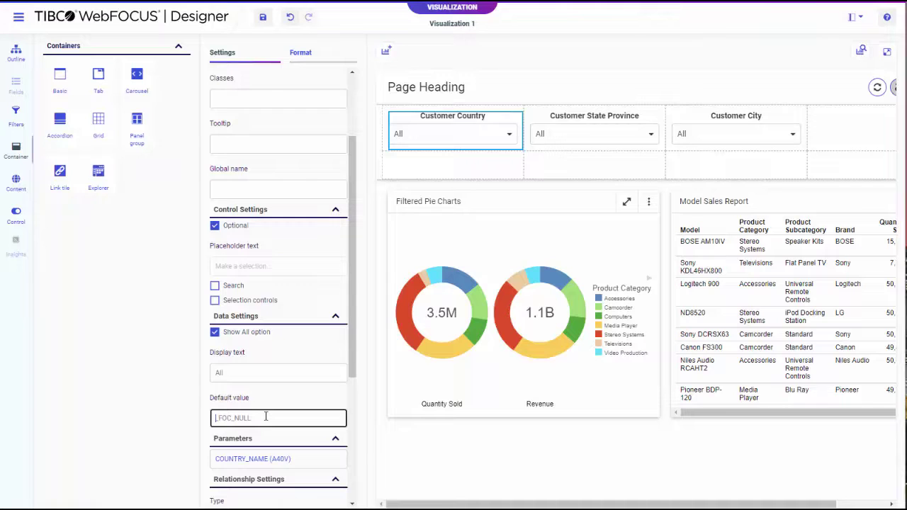
- Open Edit Source for the Customer Country binding on WFRETAIL82/WF_RETAIL_LITE, parameter COUNTRY_NAME
scroll(266, 417, down, 2)
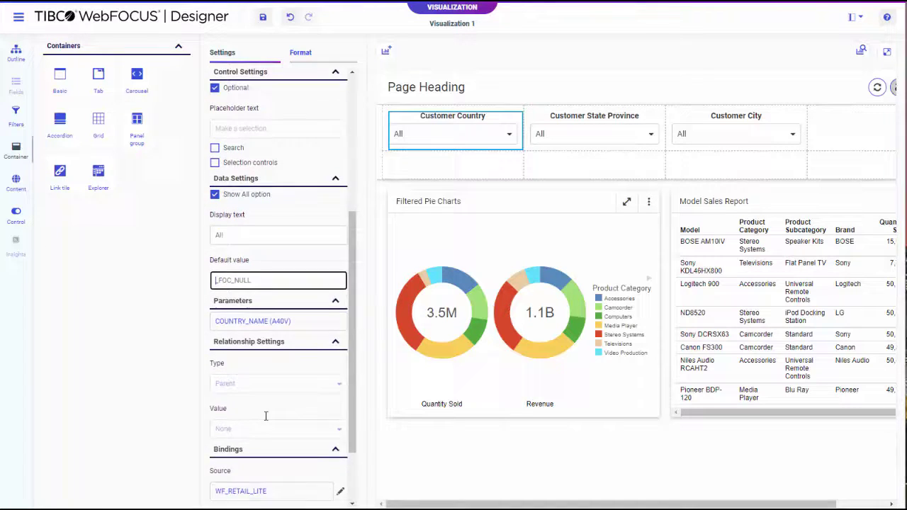
scroll(266, 417, down, 1)
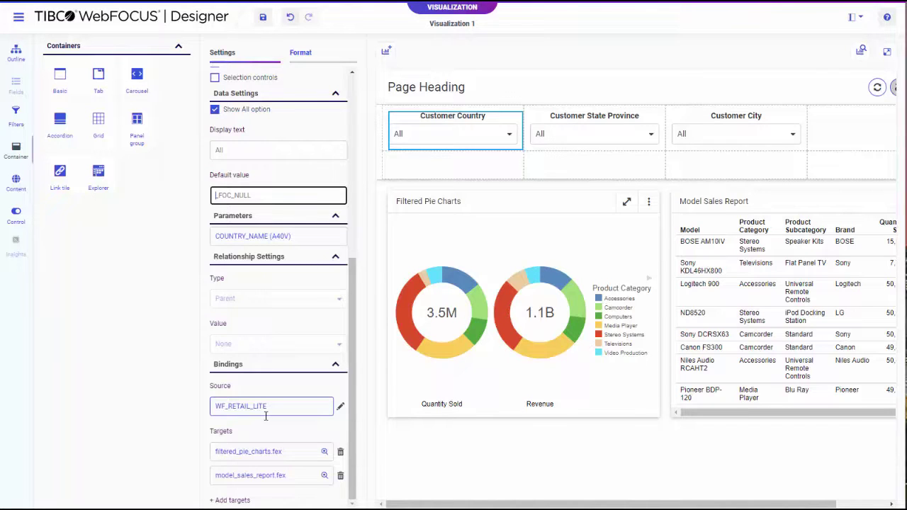
click(341, 409)
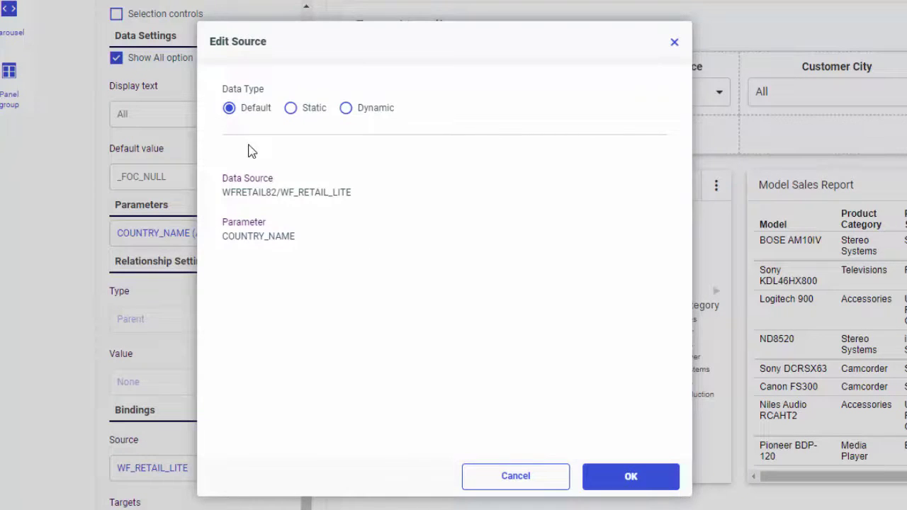
- Switch the source to Static with items Sale Year displayed as year and Sale Quarter as quarter
click(292, 110)
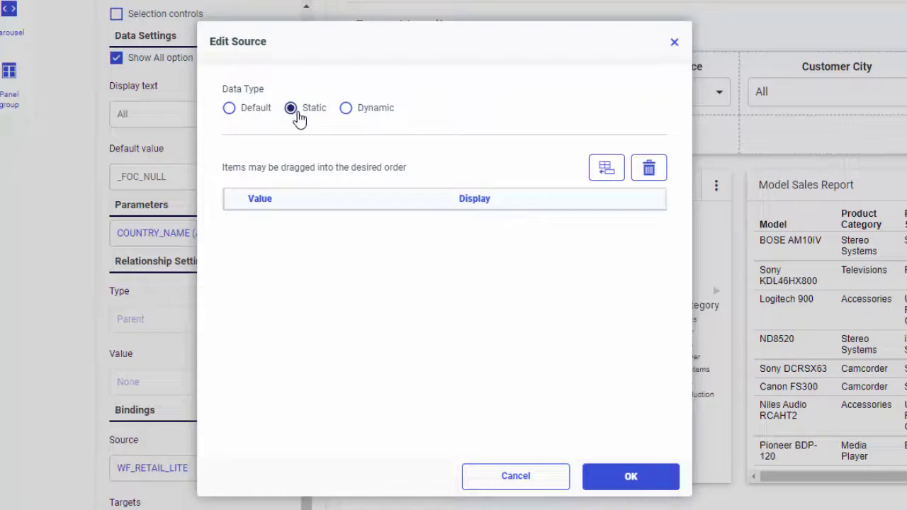
click(607, 172)
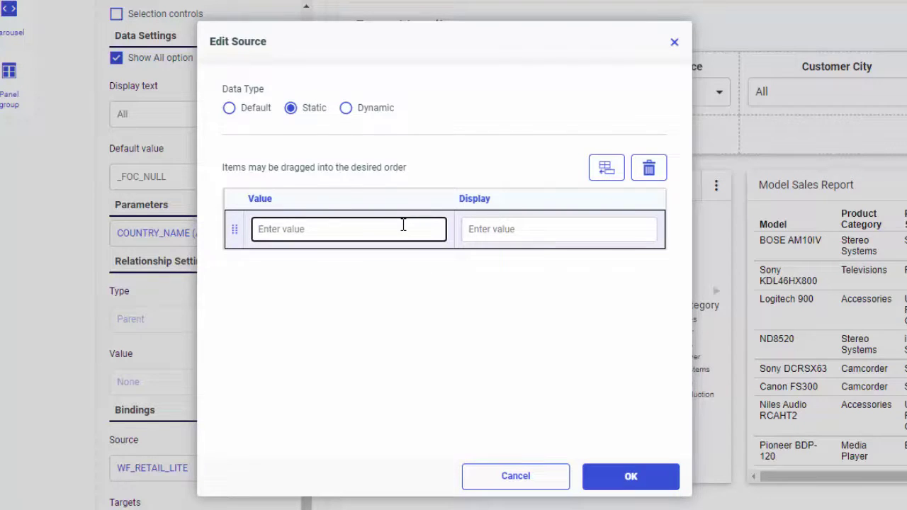
text(Sale Year)
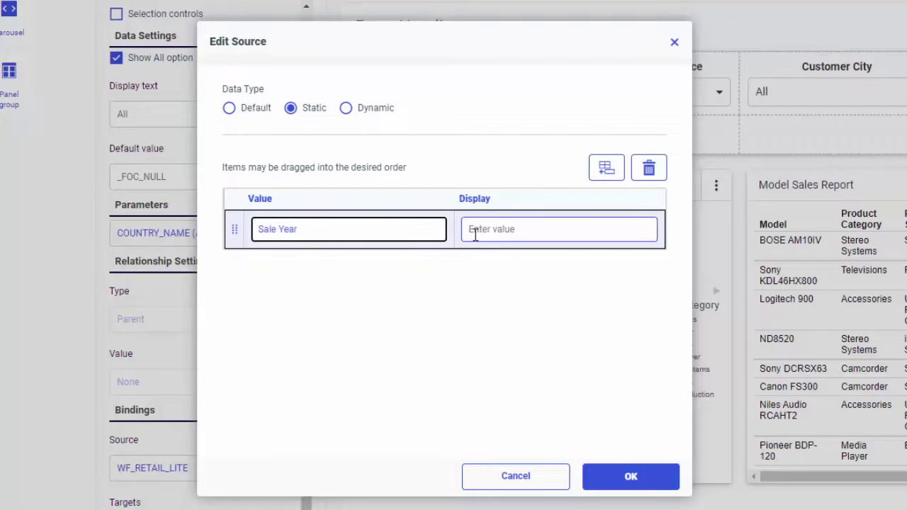
click(475, 234)
text(year)
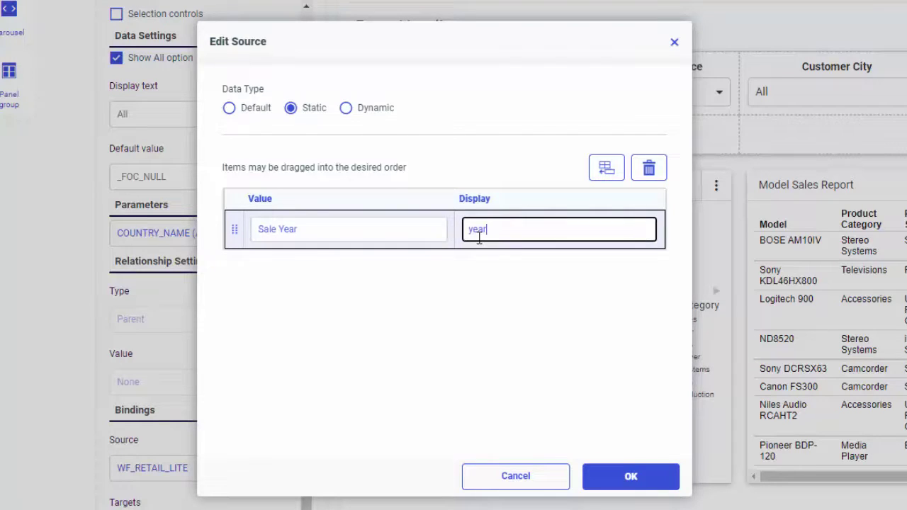
click(609, 171)
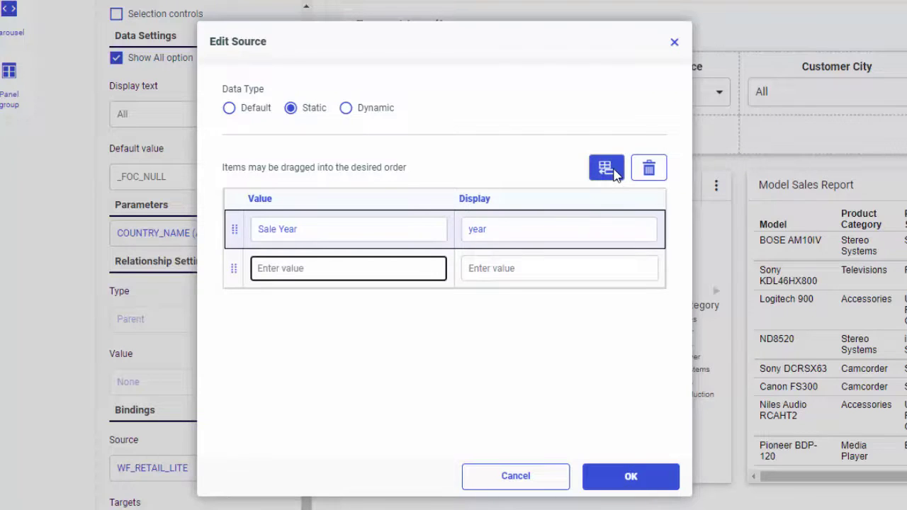
text(Sale Quarter)
click(536, 267)
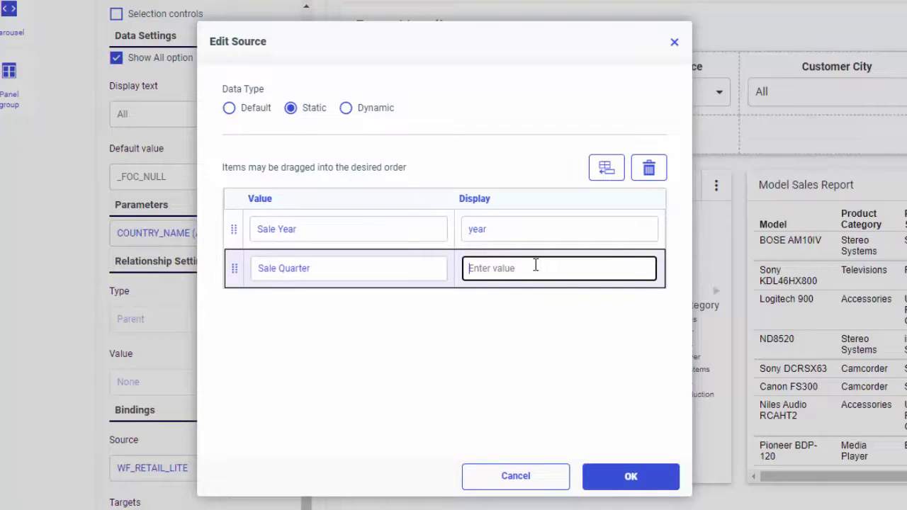
text(quarter)
click(562, 248)
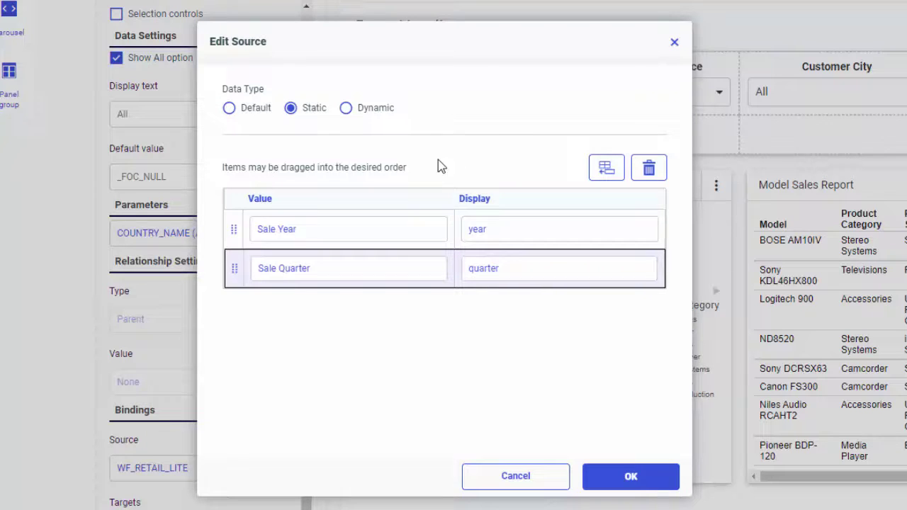
- Make the filter source dynamic from county_data, using Region for both value and display
click(346, 111)
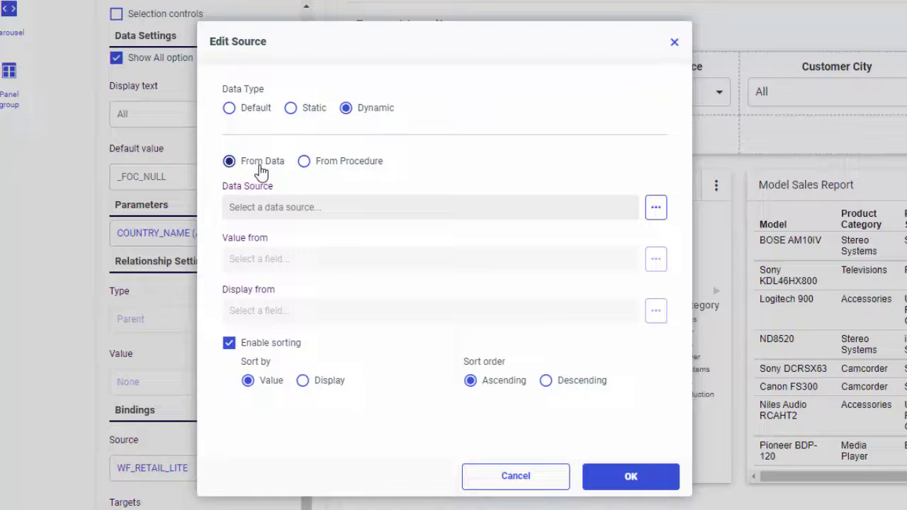
click(656, 207)
click(229, 330)
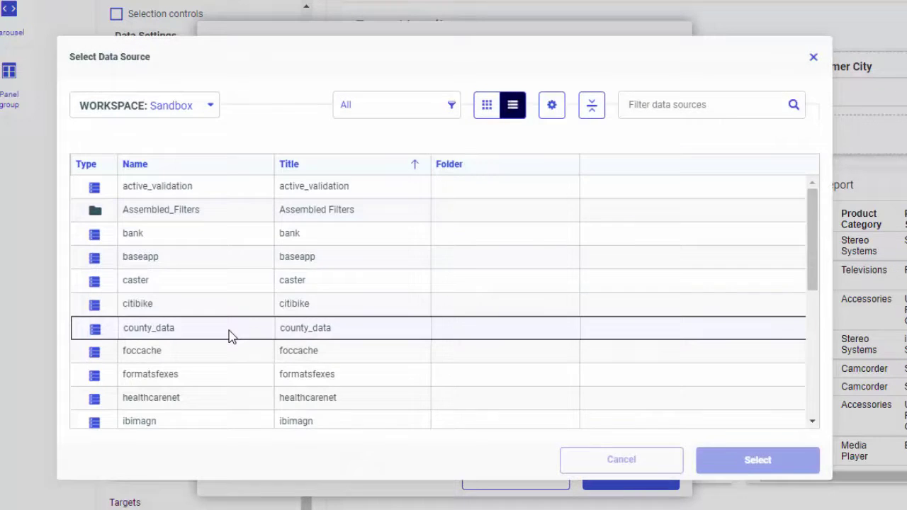
double_click(222, 214)
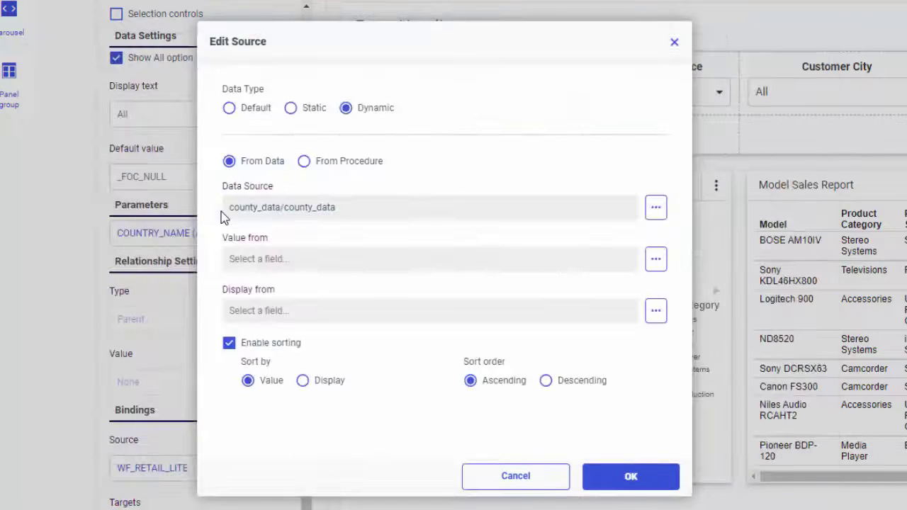
click(657, 259)
click(610, 340)
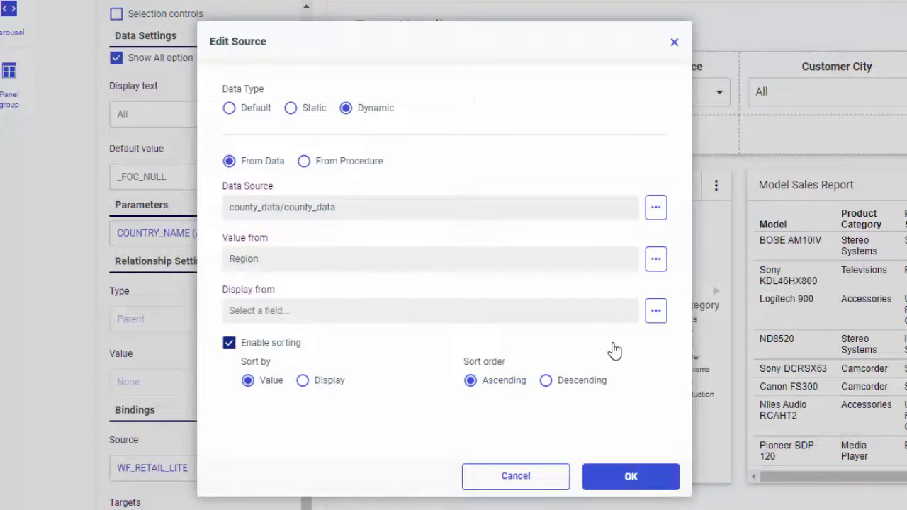
click(656, 312)
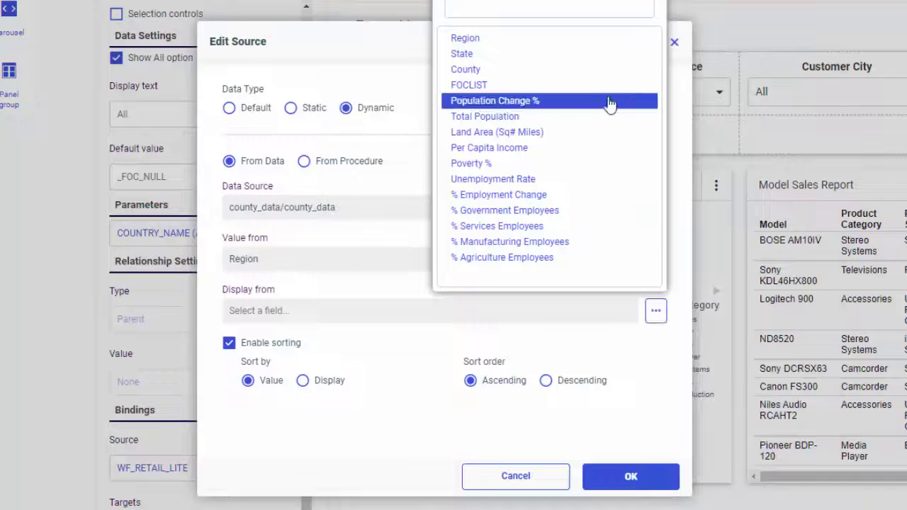
click(593, 41)
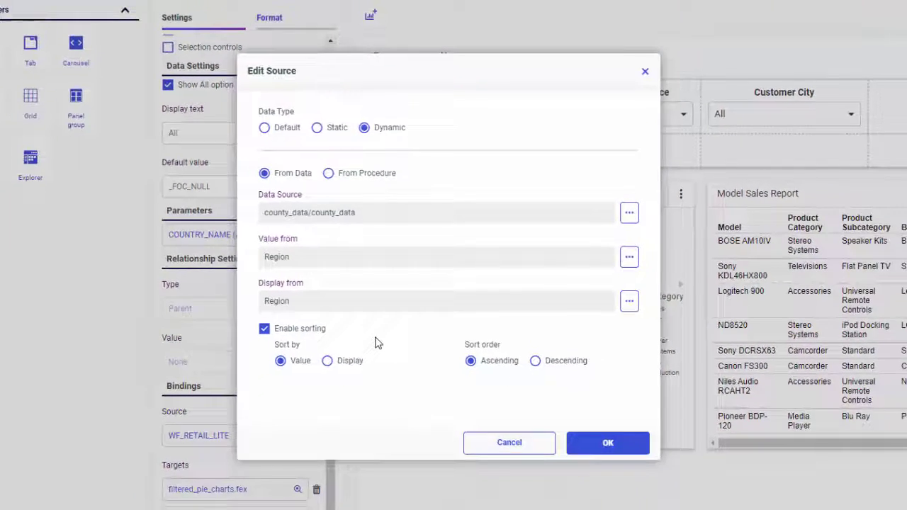
- Source the filter from the Procedure Binding procedure, with Product Category as value and a display field
click(351, 184)
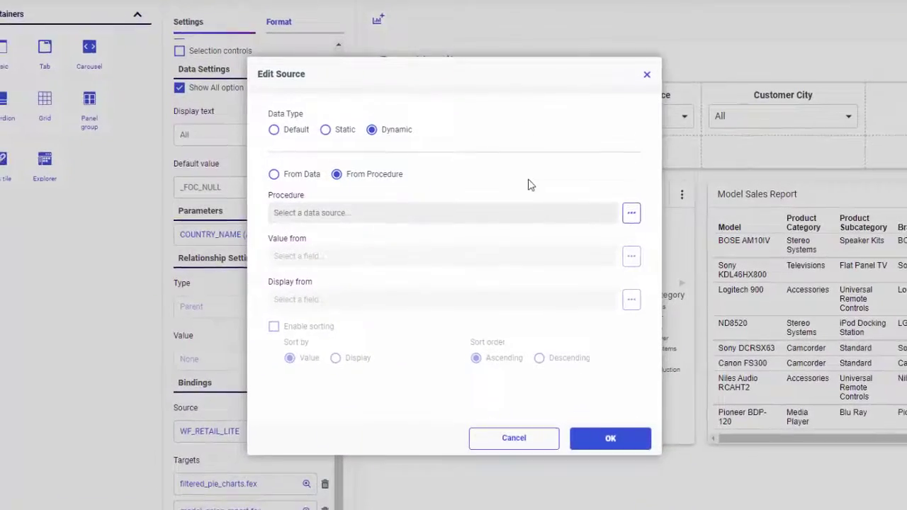
click(635, 214)
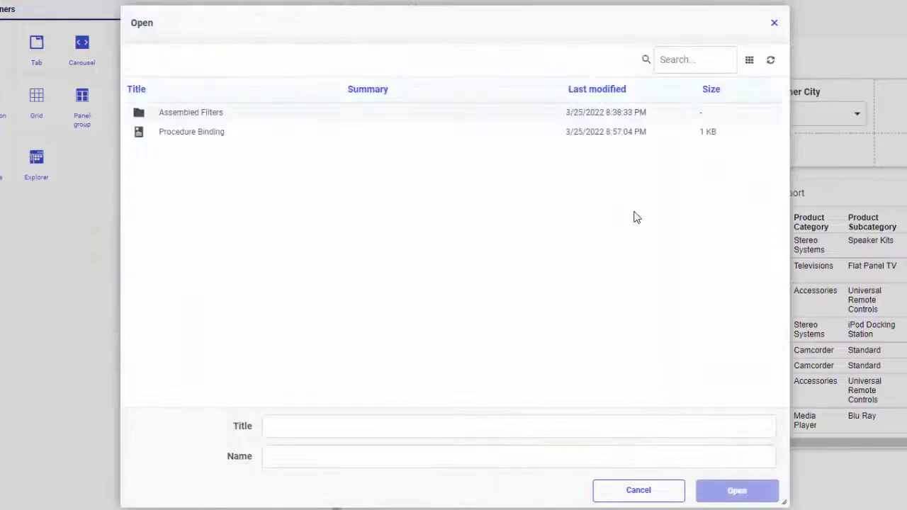
double_click(209, 133)
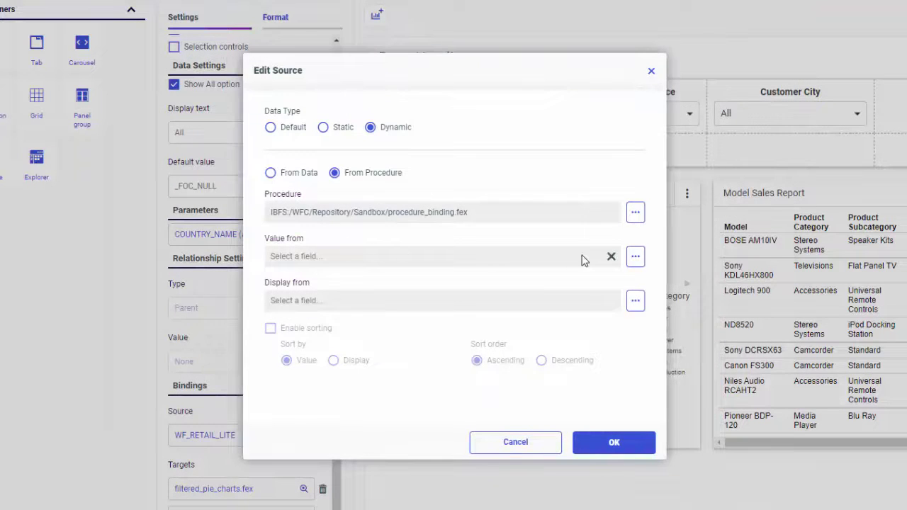
click(636, 258)
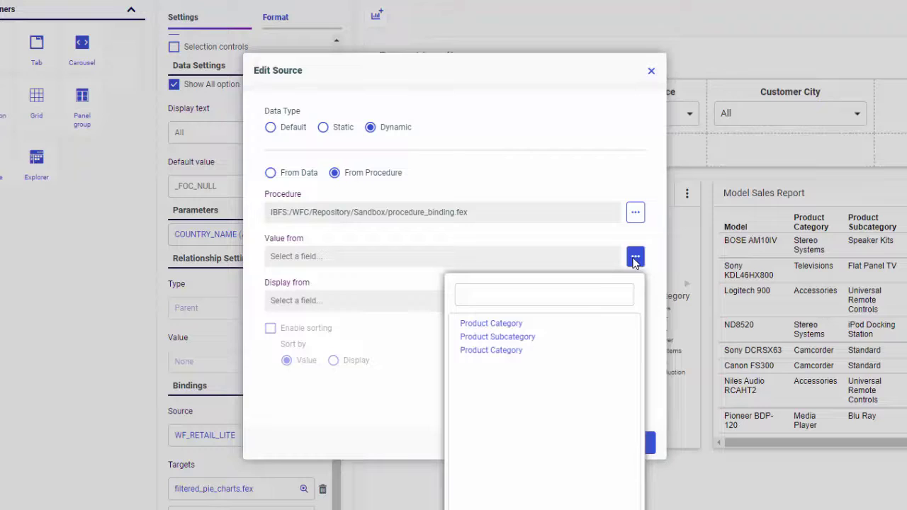
click(587, 328)
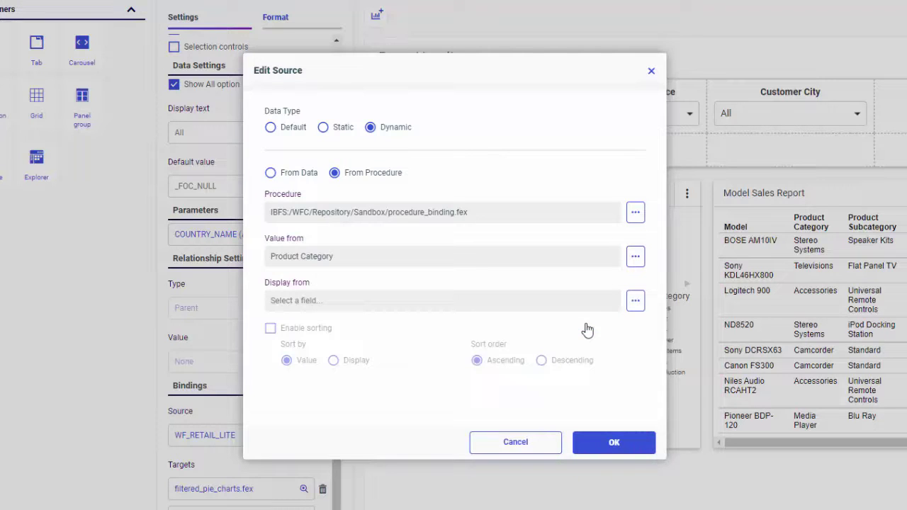
click(636, 301)
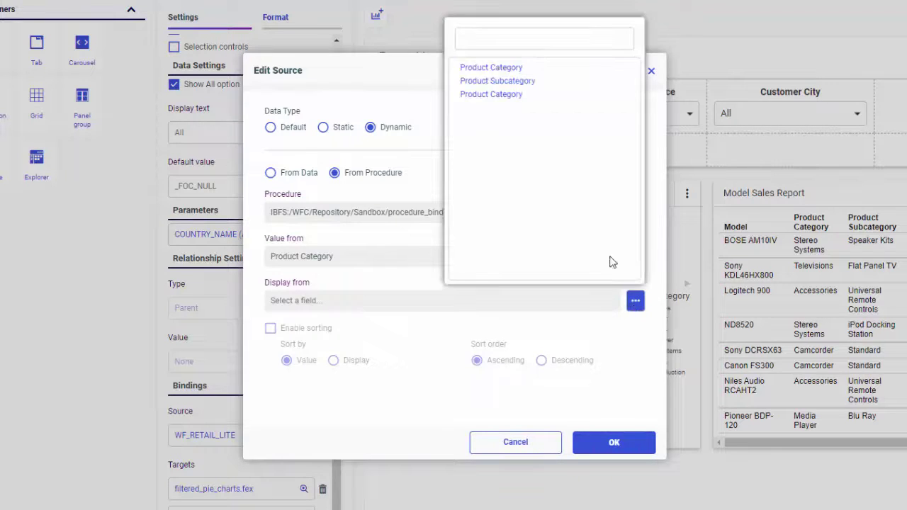
click(570, 73)
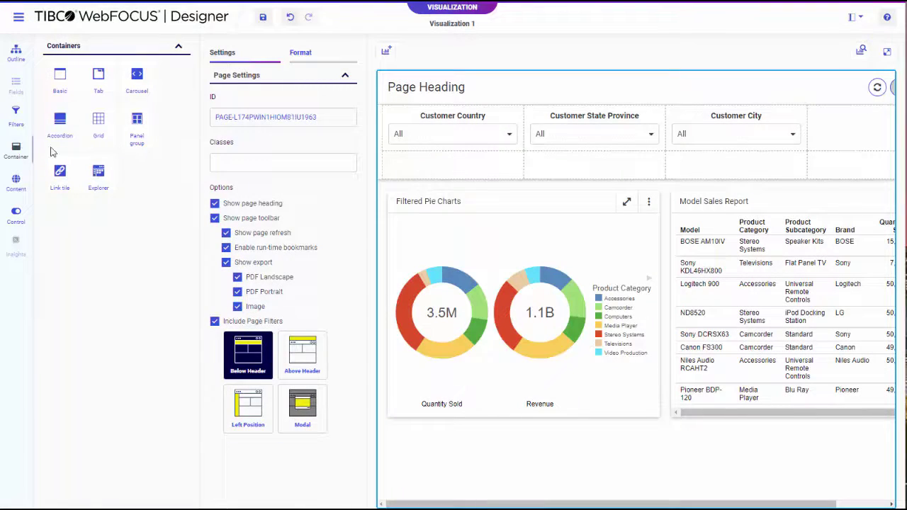
- Add two Revenue sliders to the page, setting upper limit near 7579 and start value 1828
click(15, 115)
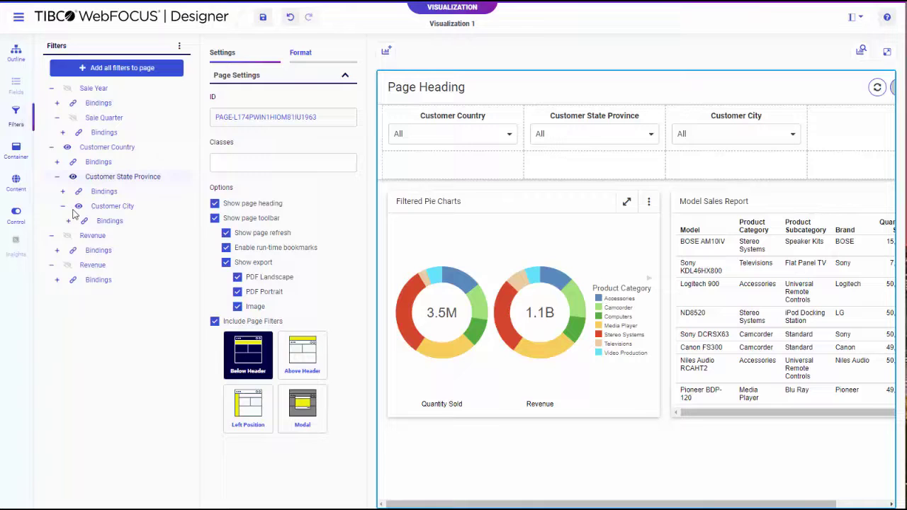
click(110, 238)
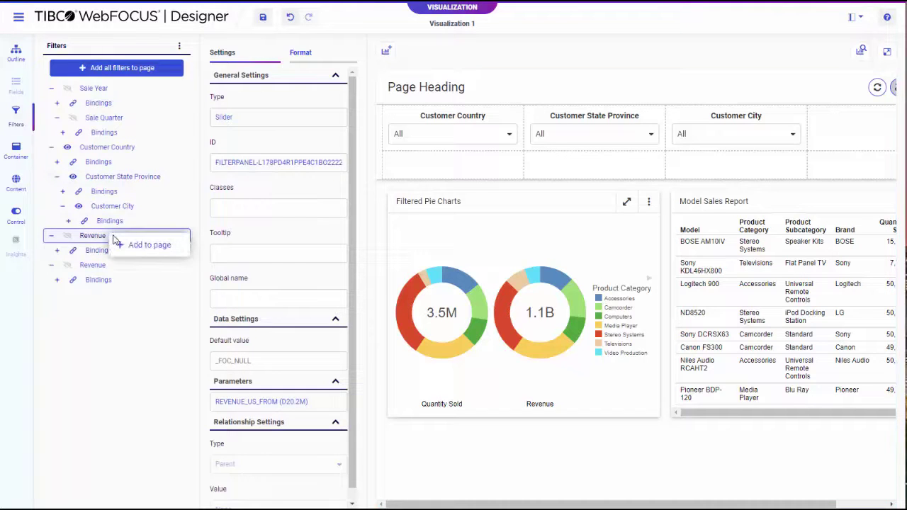
click(119, 245)
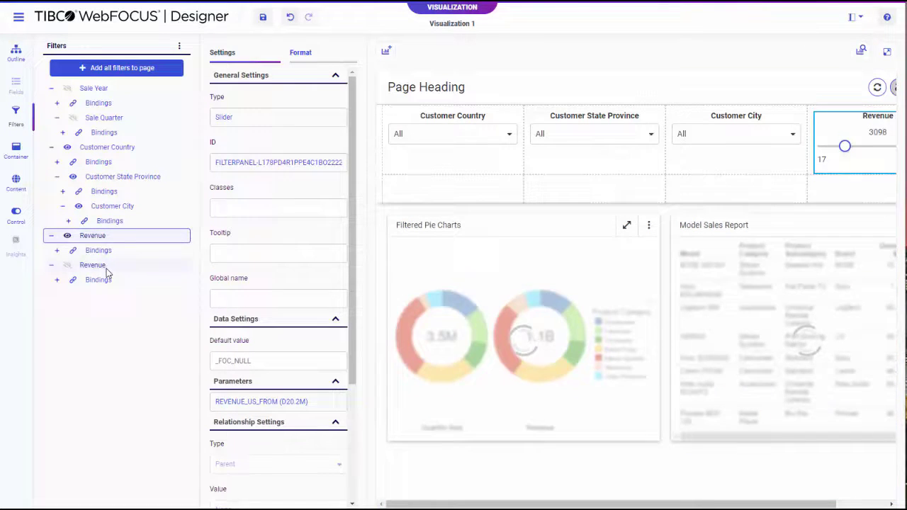
click(107, 266)
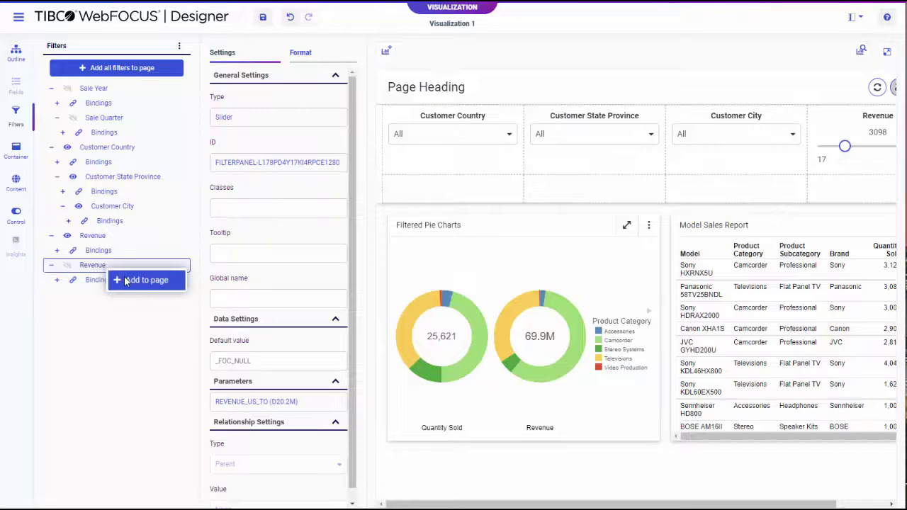
click(124, 280)
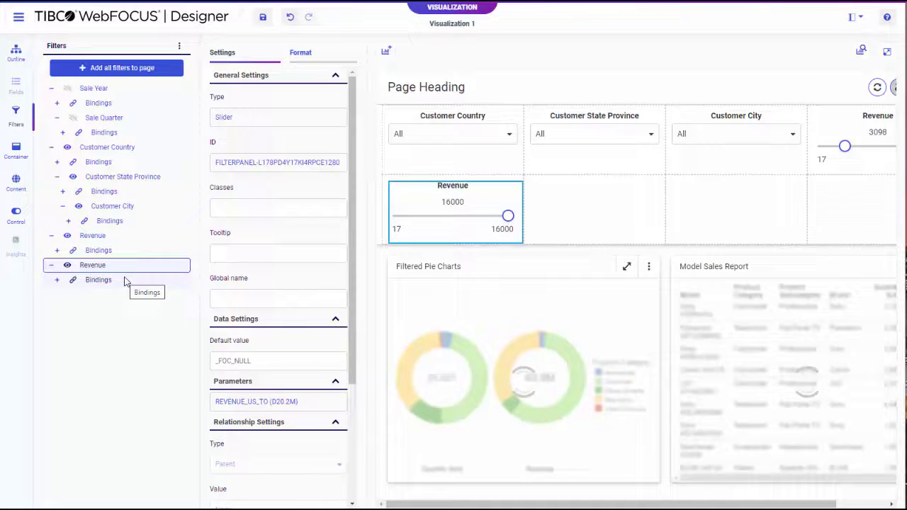
click(450, 206)
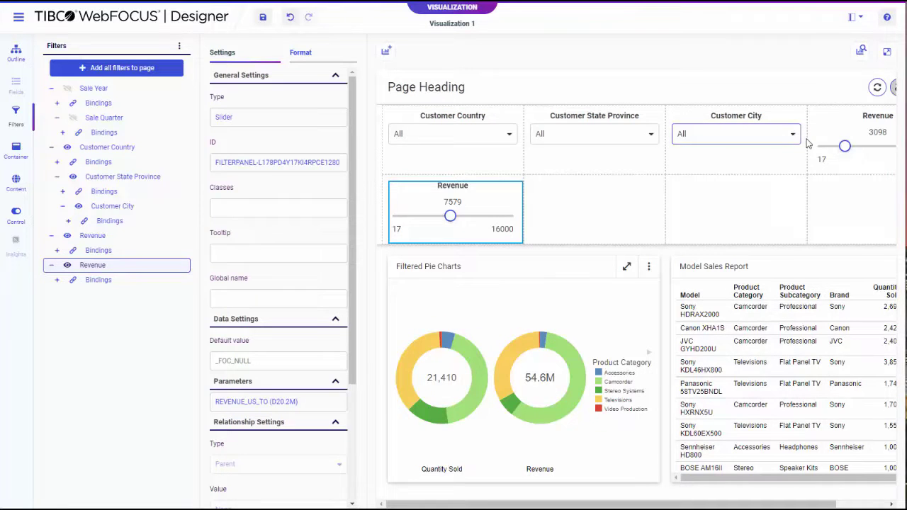
click(836, 144)
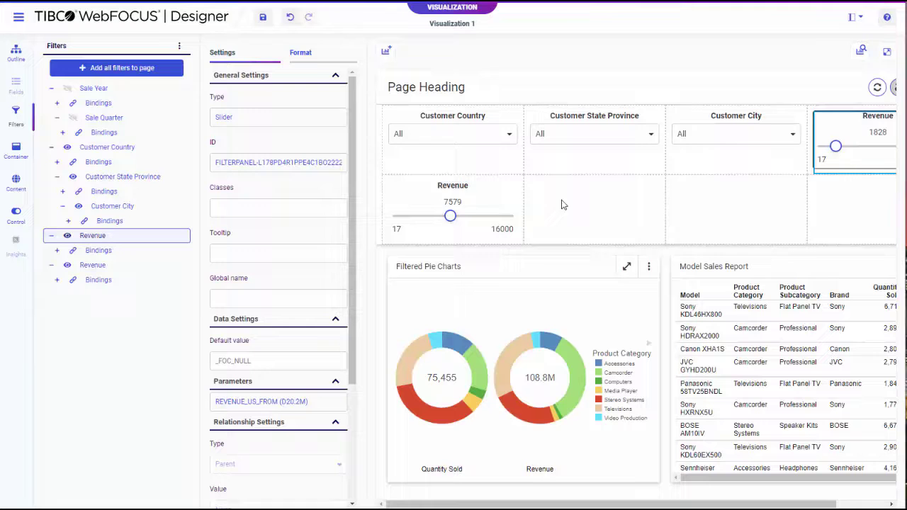
- Combine the two Revenue sliders into one range control and raise its lower bound above 17
click(489, 215)
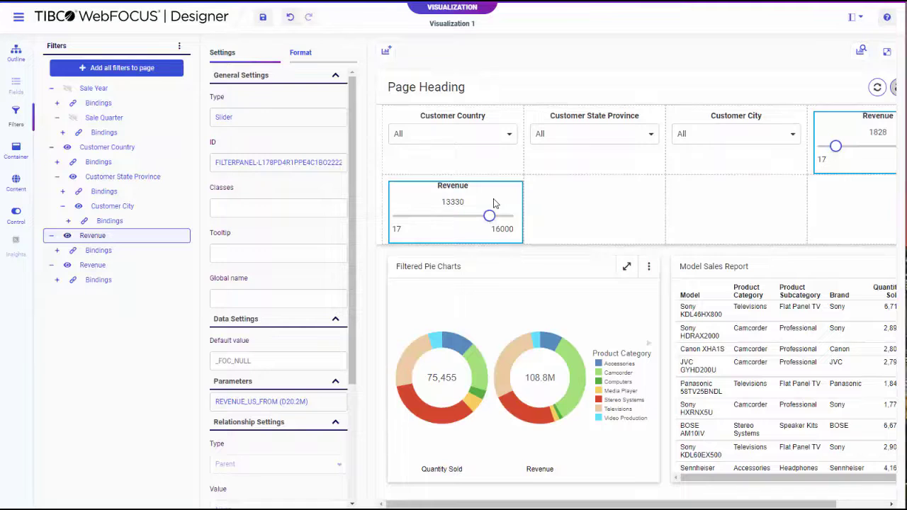
right_click(852, 121)
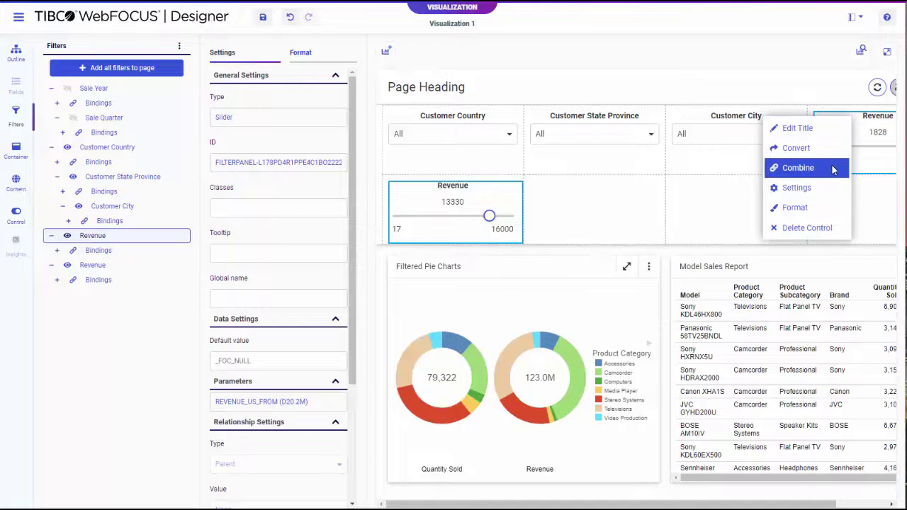
click(834, 171)
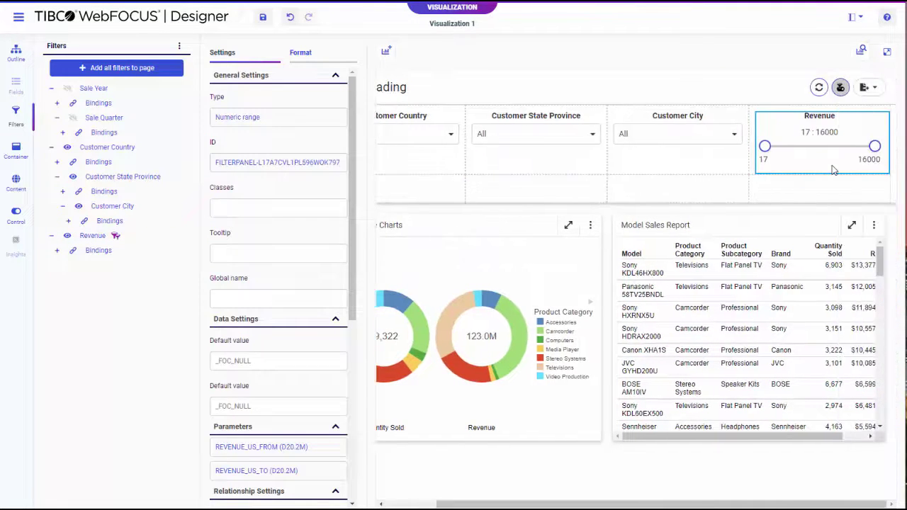
drag(765, 146, 786, 149)
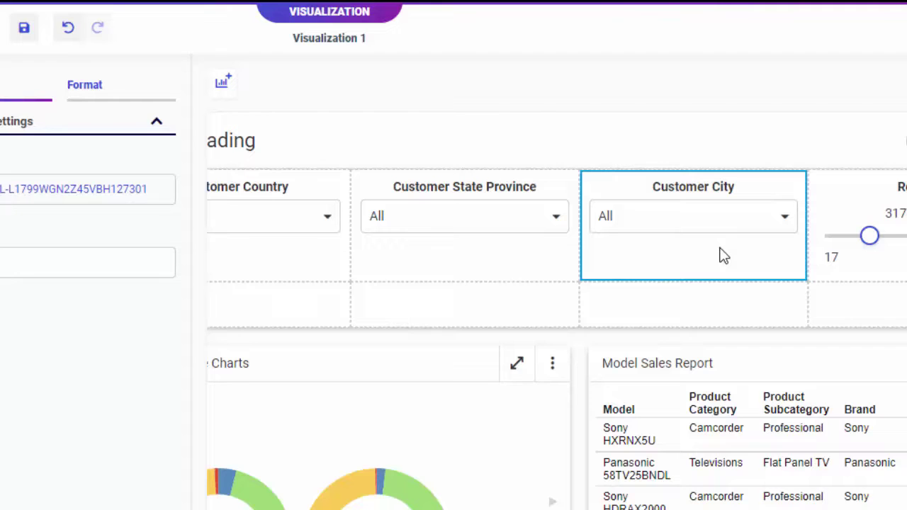
- Show the Customer City dropdown's conversion options: Checkbox, Button set, Toggle and Double list
click(699, 241)
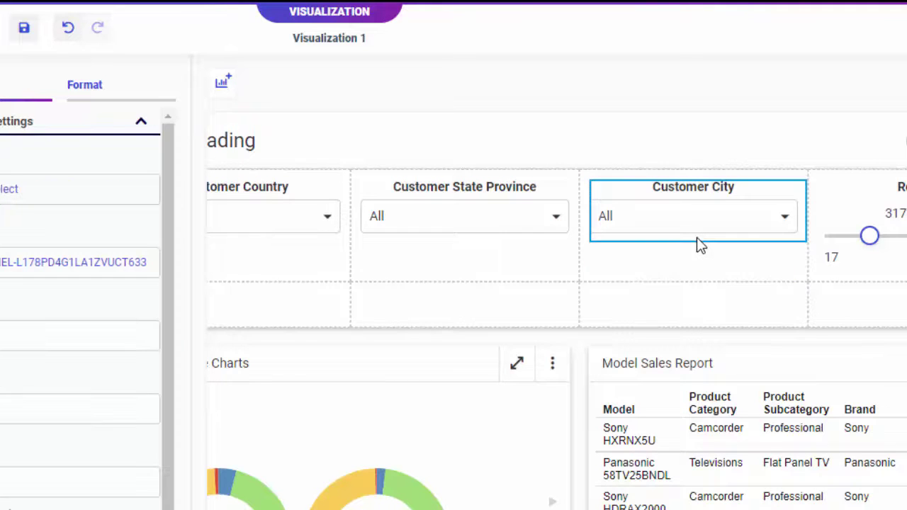
right_click(711, 214)
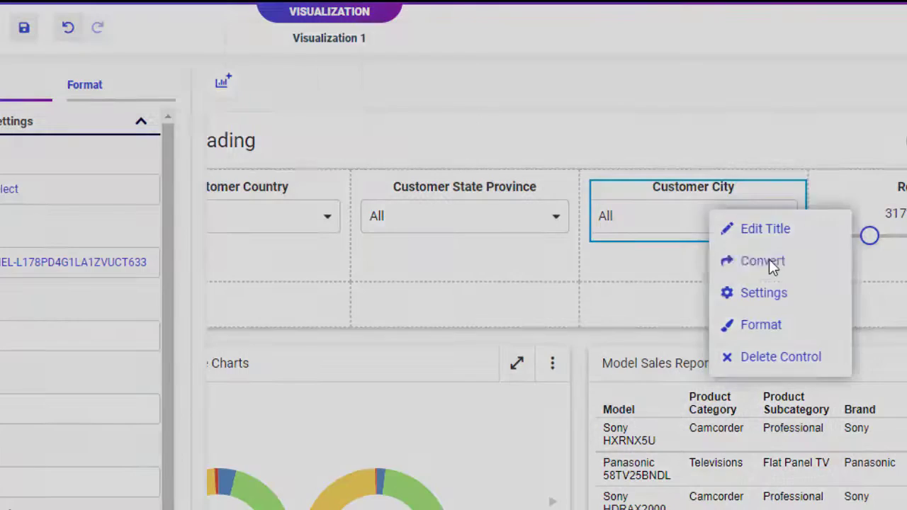
click(770, 262)
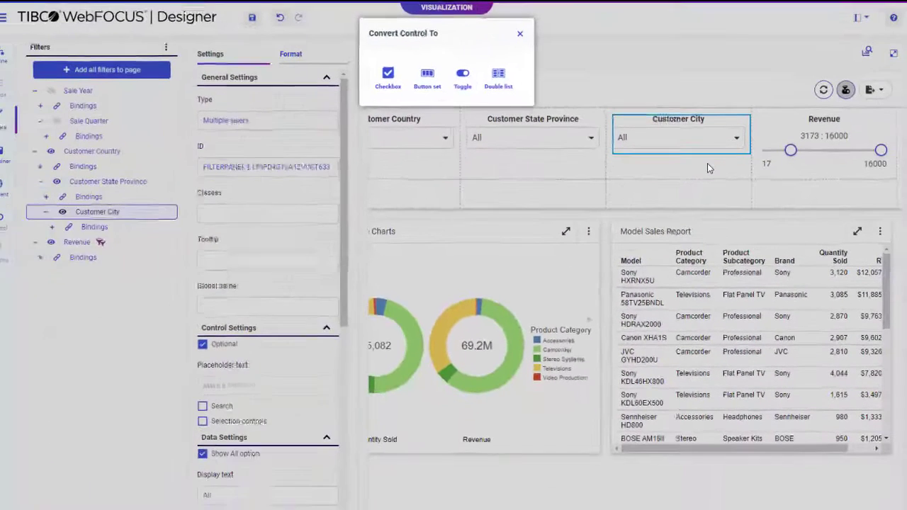
- Dismiss the conversion choices and enter 'Revenue' as the filter's global name
click(523, 33)
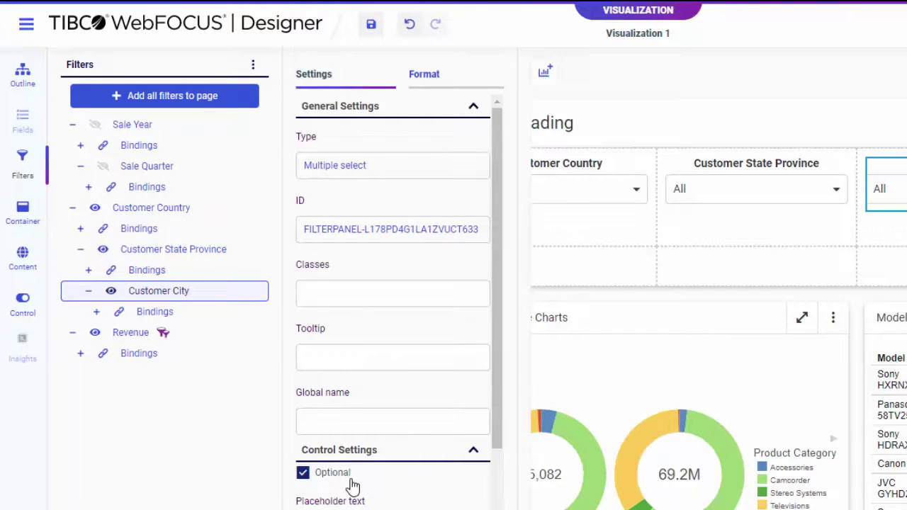
click(376, 423)
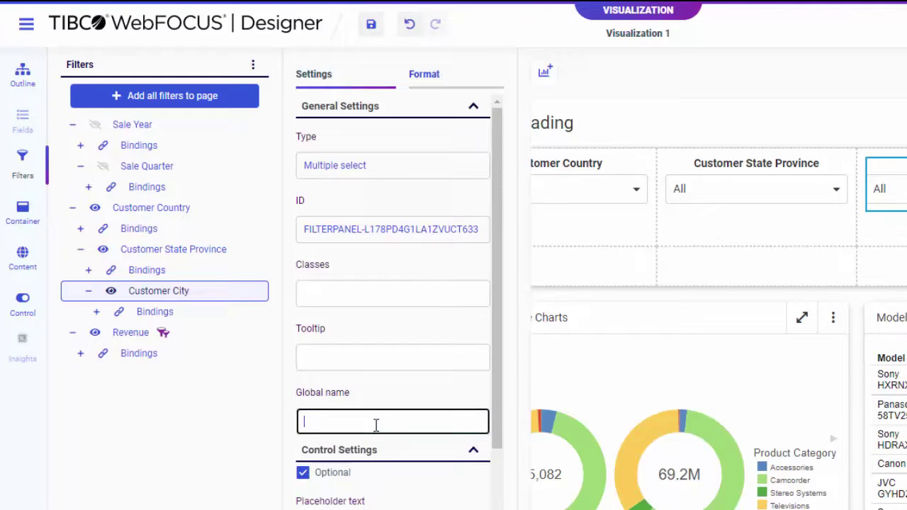
text(Revenue)
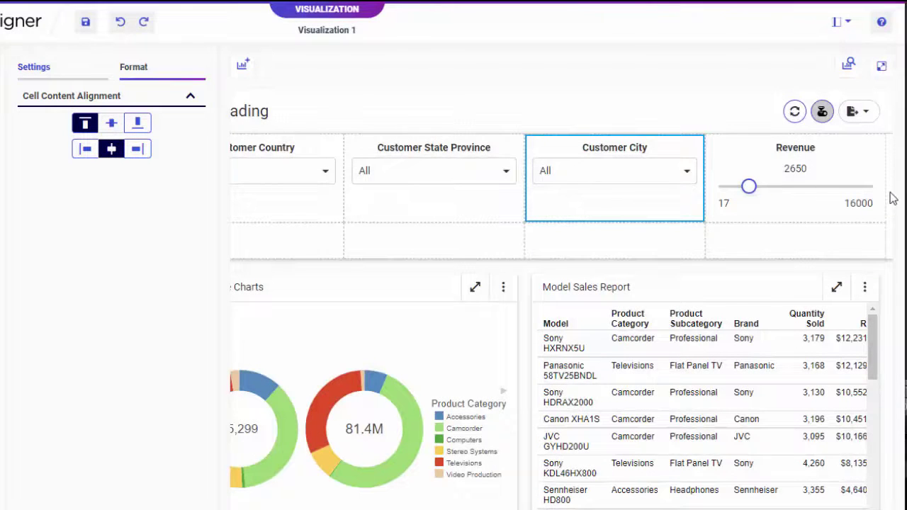
- Deselect the Customer City cell so the filter grid's Grid Type and Grid Style options appear
click(893, 198)
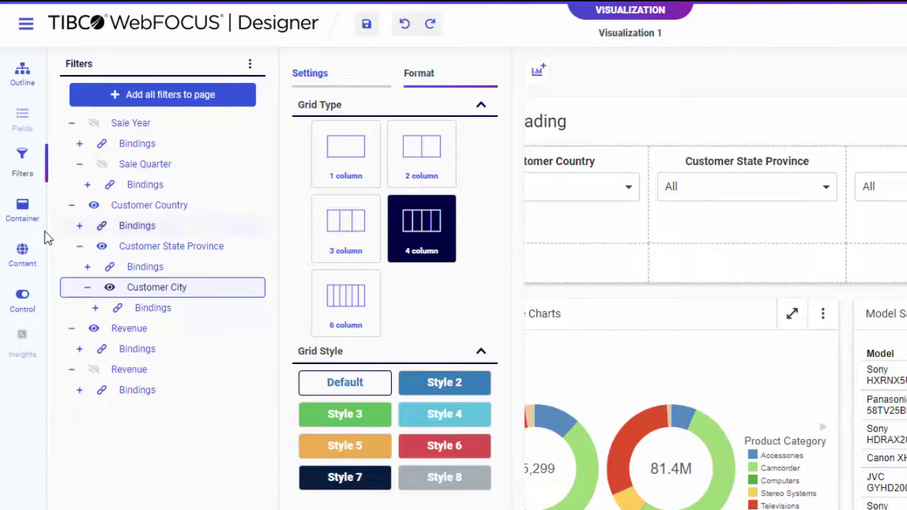
- Place Reset and Submit buttons below Customer City and merge that four-cell row into one
click(29, 301)
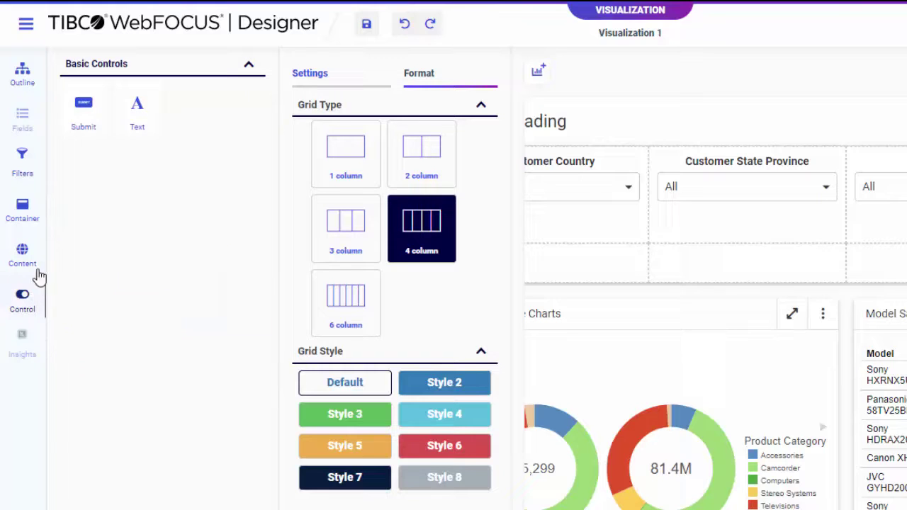
drag(80, 105, 662, 180)
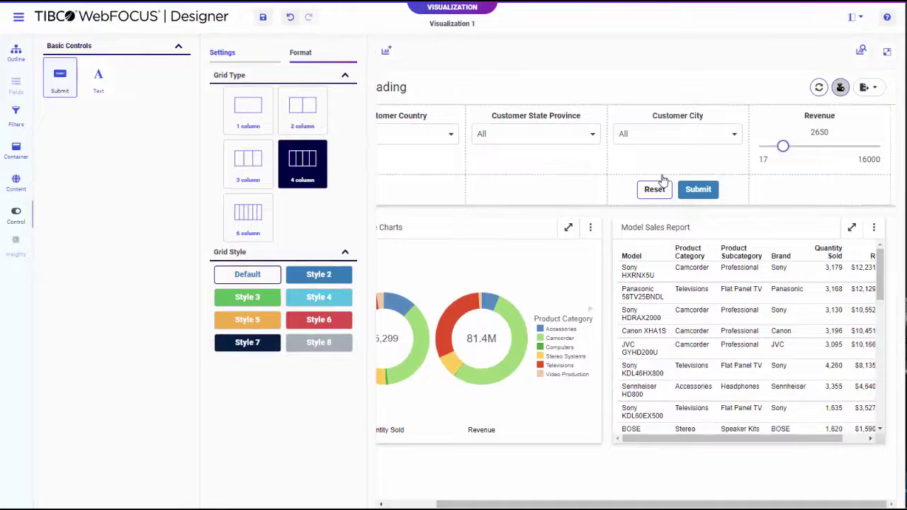
click(421, 202)
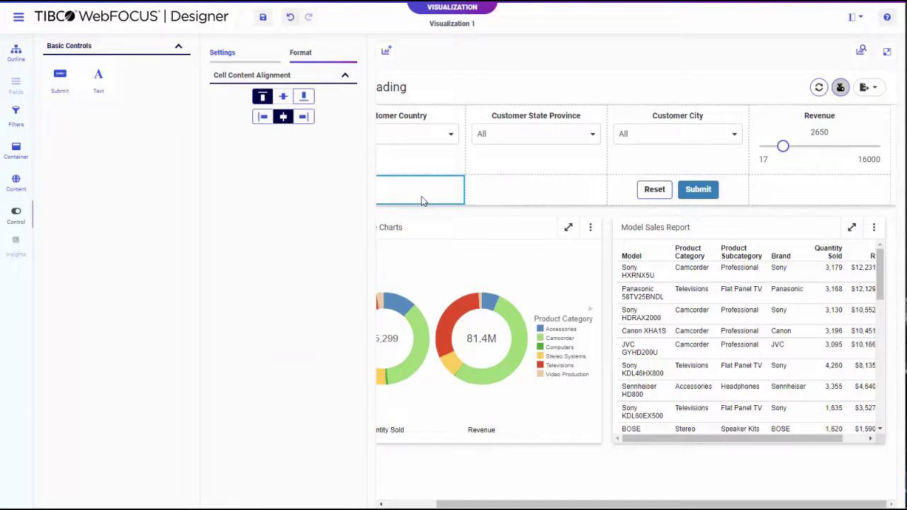
ctrl+click(620, 199)
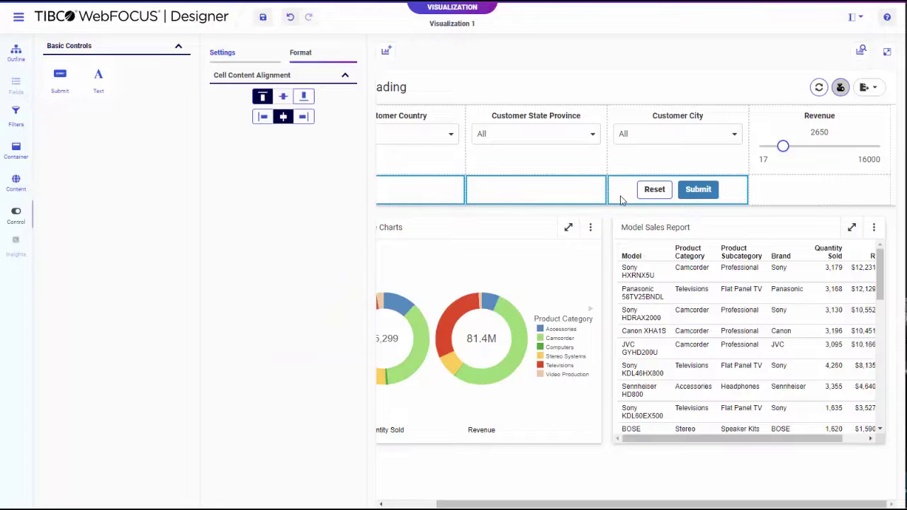
ctrl+click(809, 196)
click(810, 197)
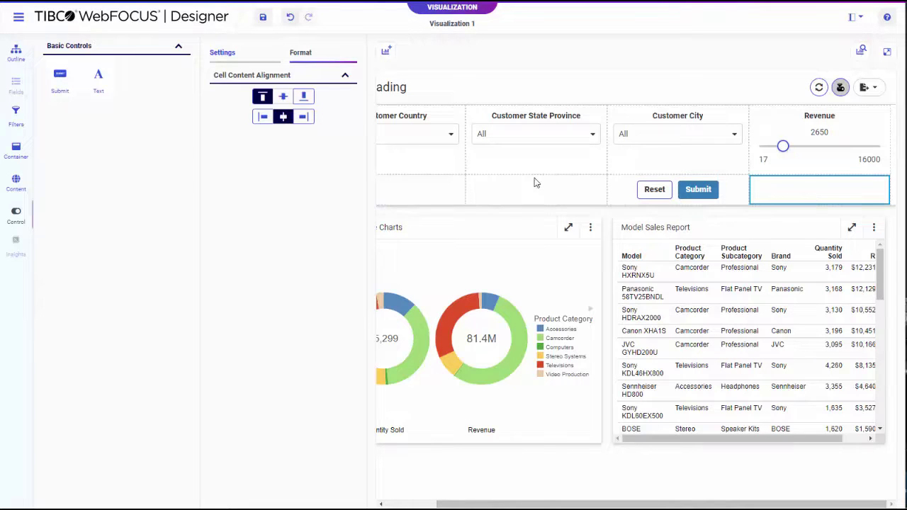
shift+click(441, 188)
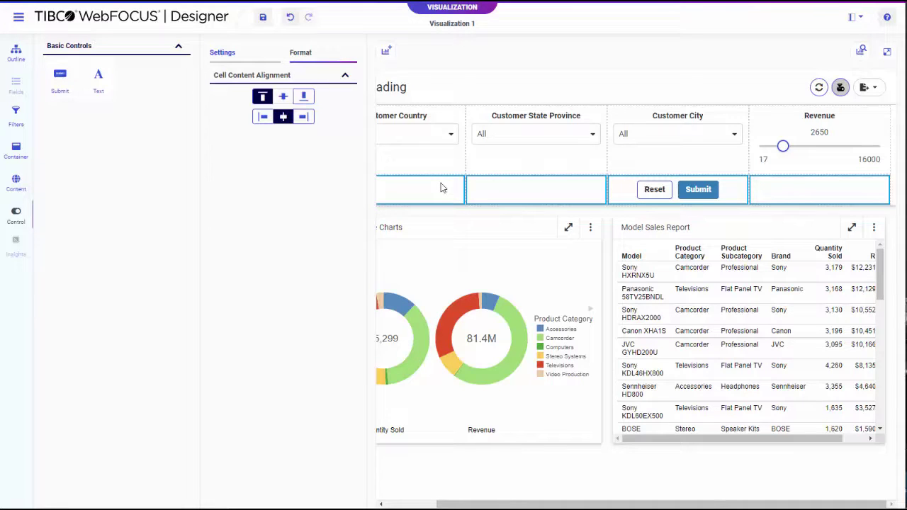
right_click(440, 187)
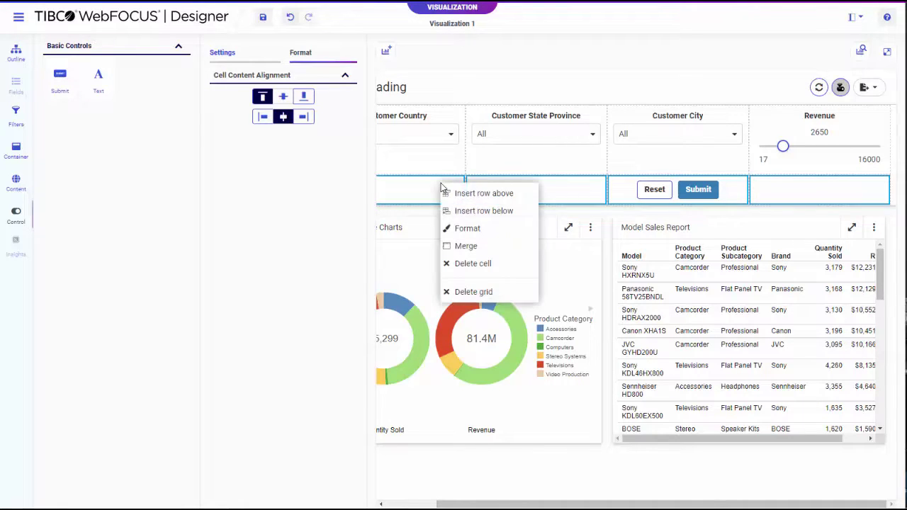
click(462, 246)
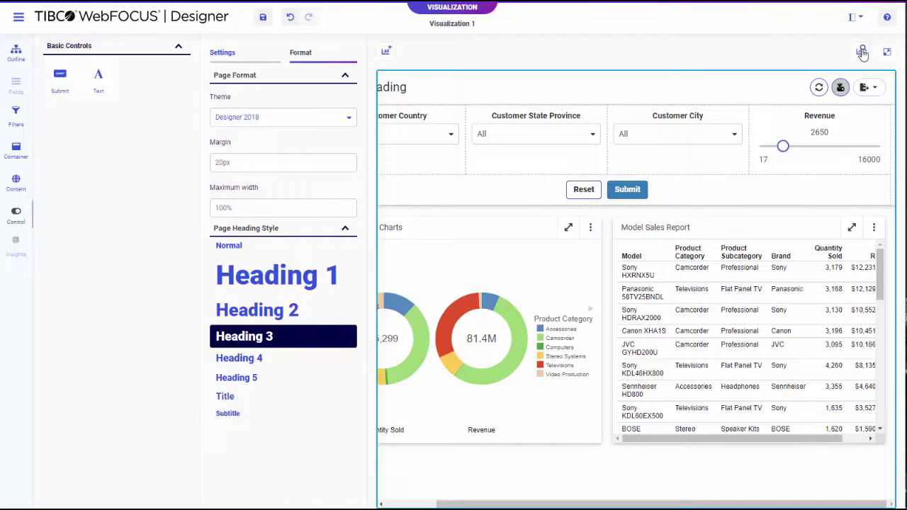
- Run the page and choose Argentina as country and Buenos Aires as province
click(862, 52)
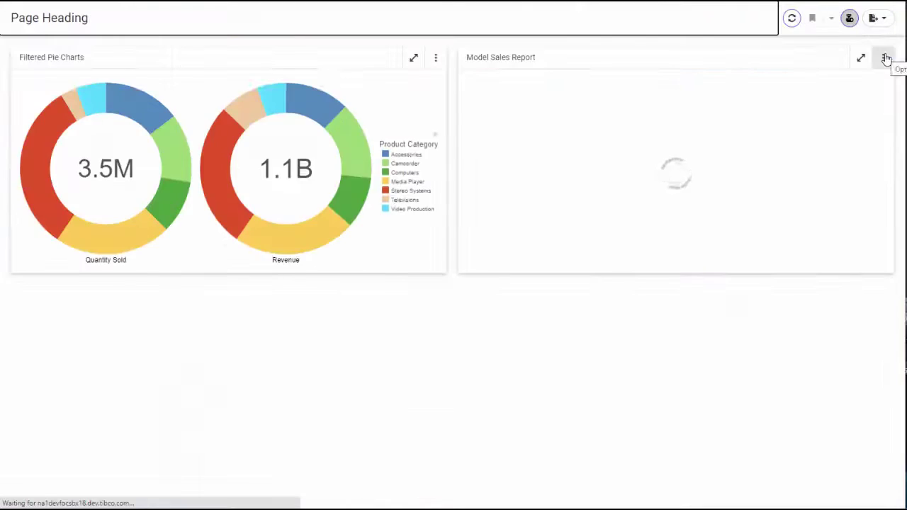
click(214, 63)
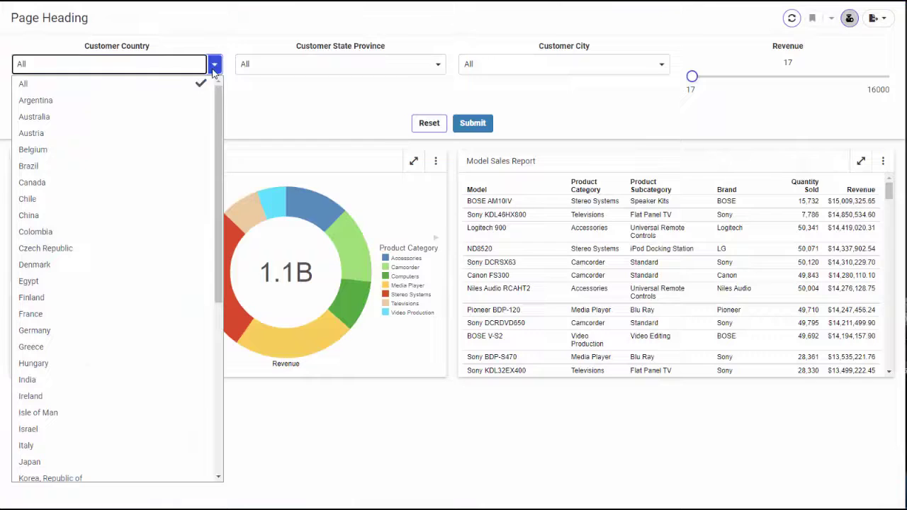
click(201, 100)
click(283, 68)
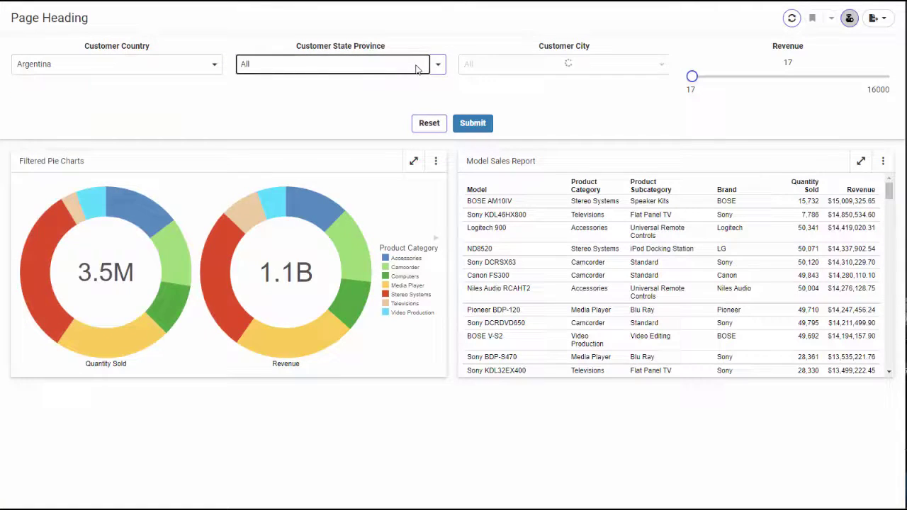
click(416, 70)
click(424, 116)
click(497, 69)
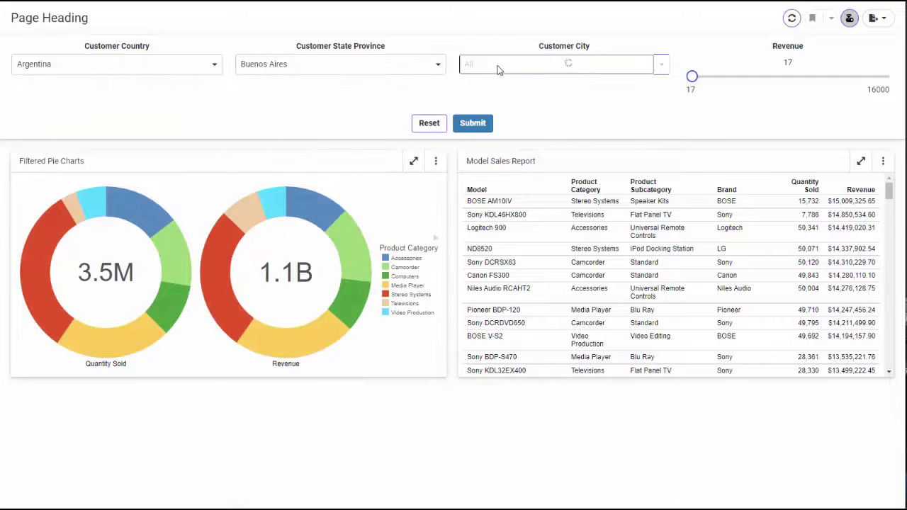
- Pick Ameghino as city, raise minimum revenue to 5256, and submit the filters
click(651, 68)
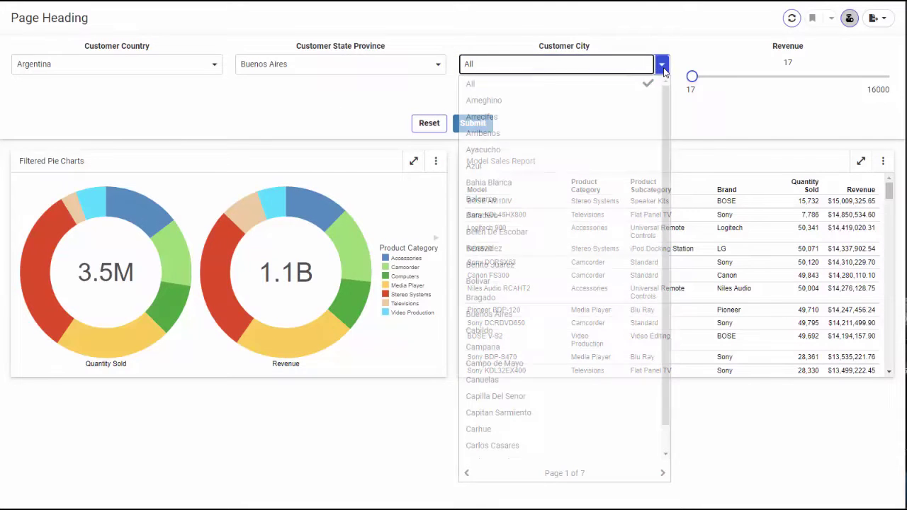
click(644, 100)
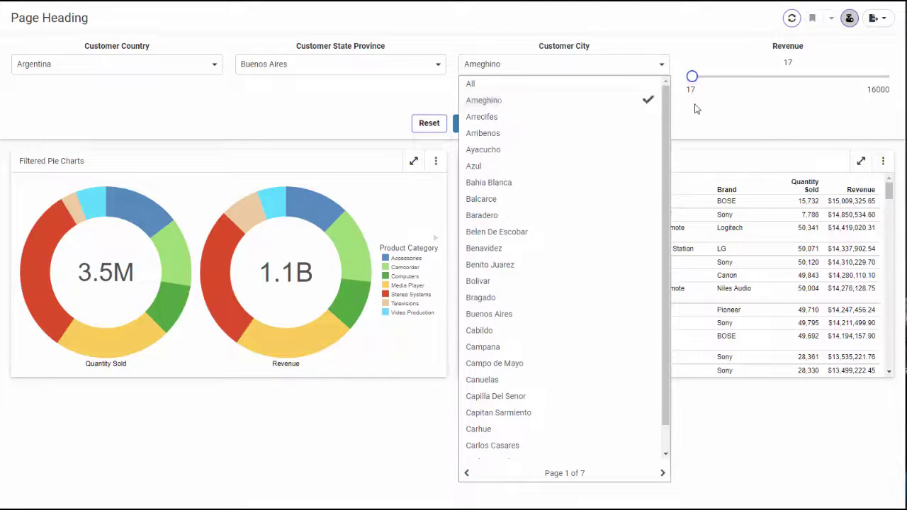
drag(692, 76, 755, 82)
click(473, 125)
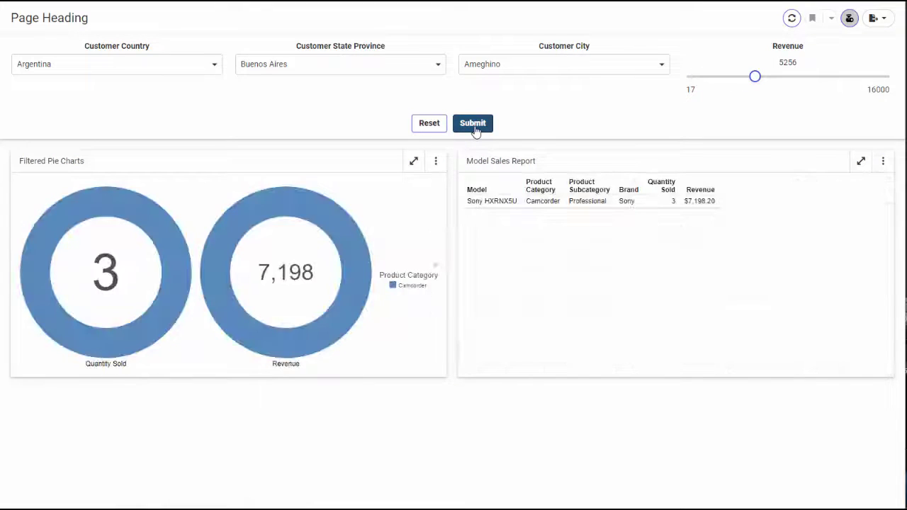